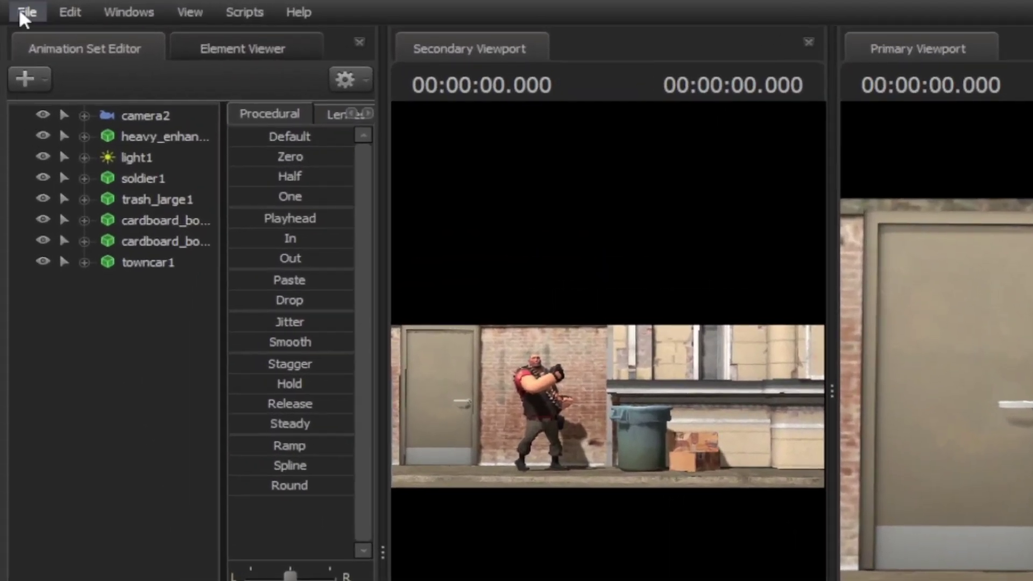
- Open the movie export settings and set the output file to Tutorial movie in the Videos folder
left_click(22, 12)
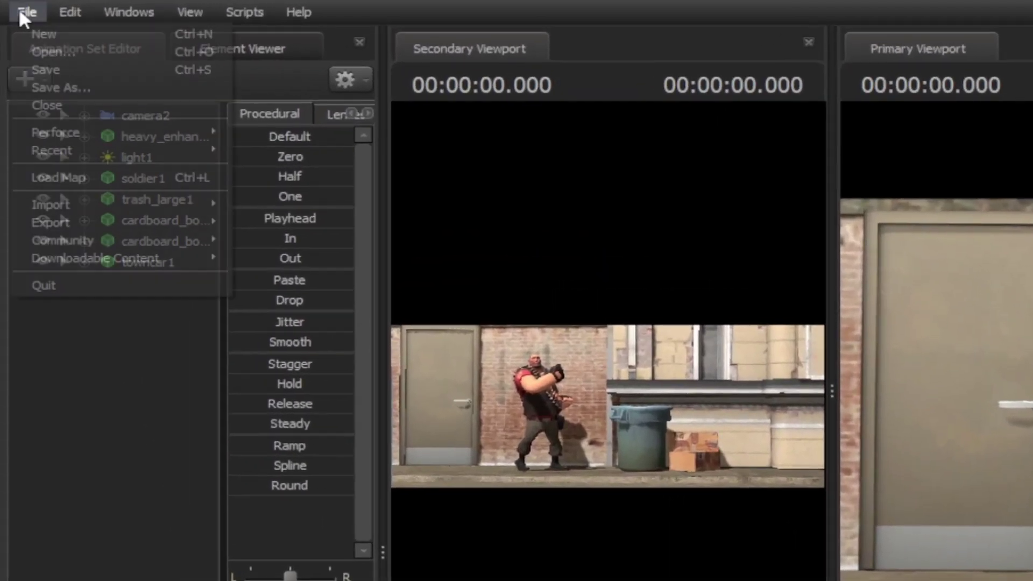
mouse_move(129, 226)
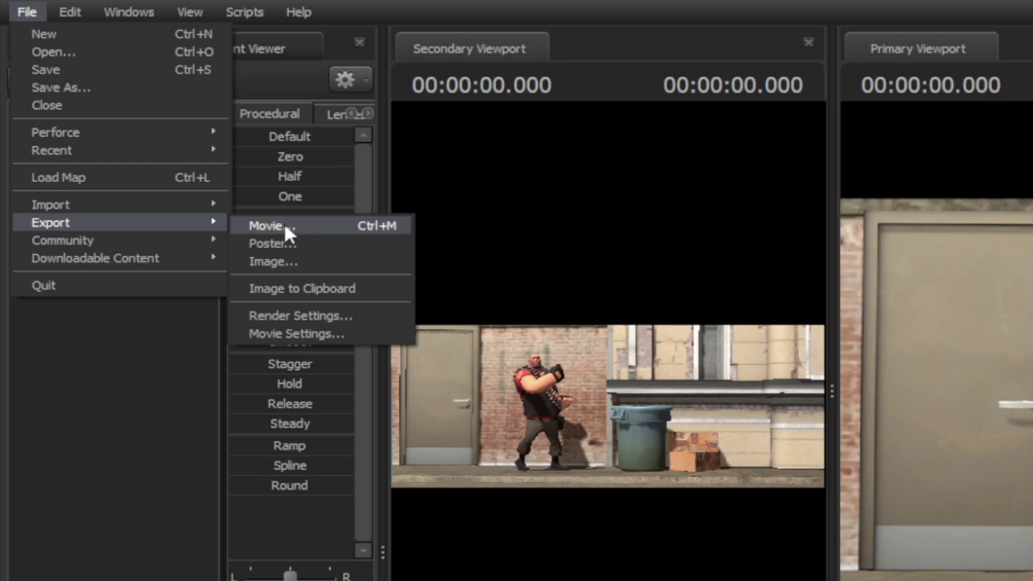
left_click(318, 225)
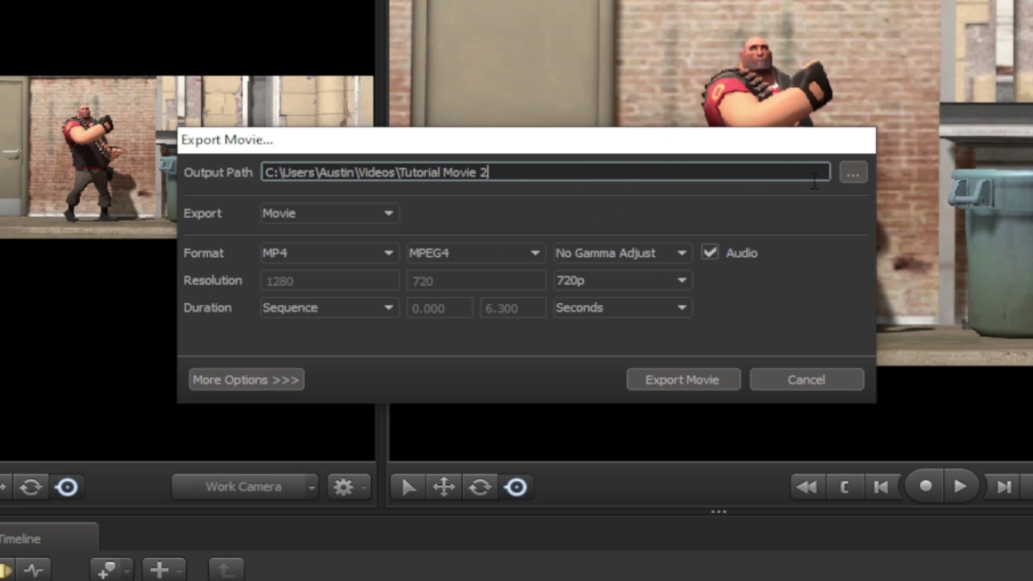
left_click(853, 177)
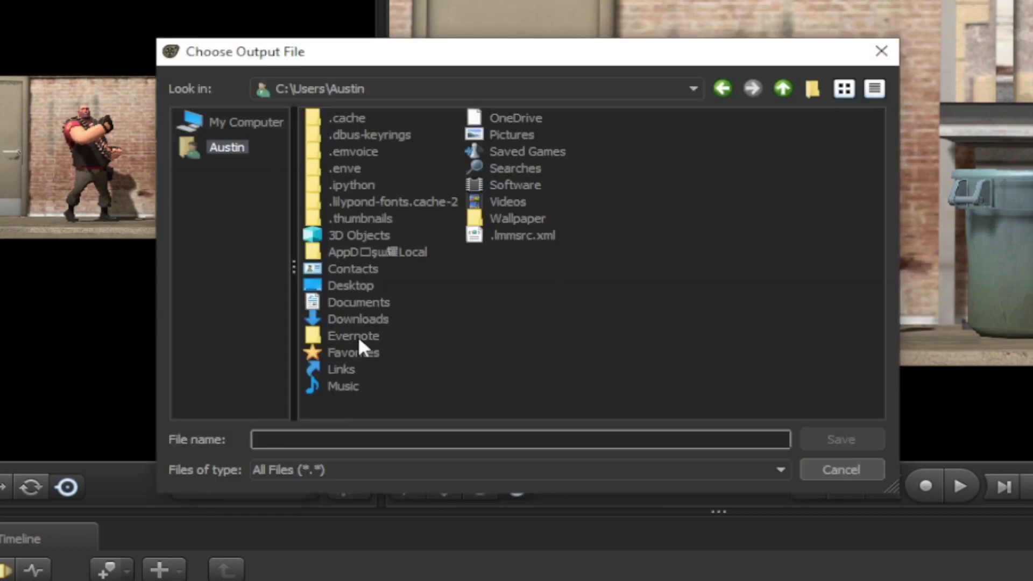
double_click(505, 202)
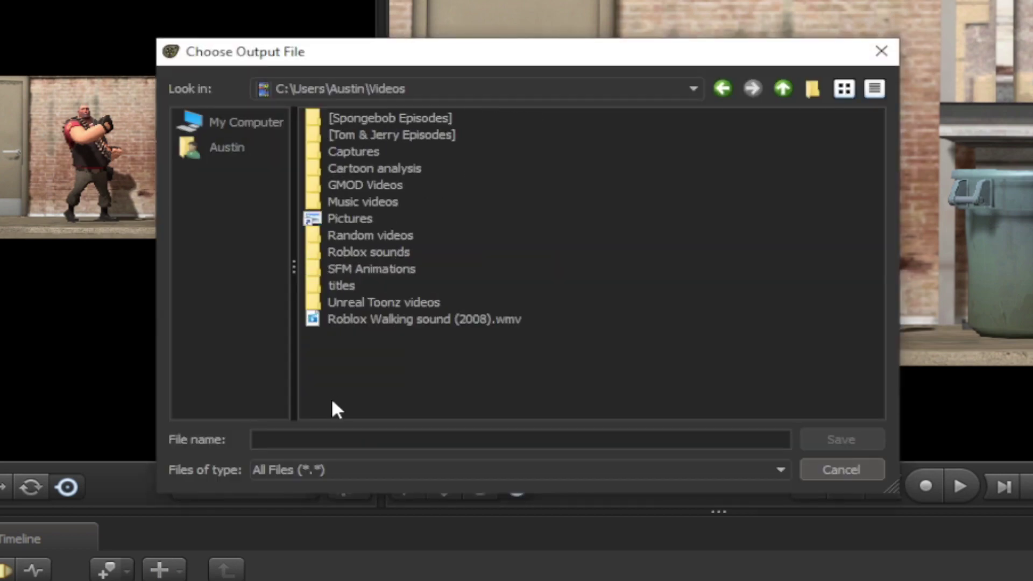
left_click(332, 439)
type("Tutorial movie")
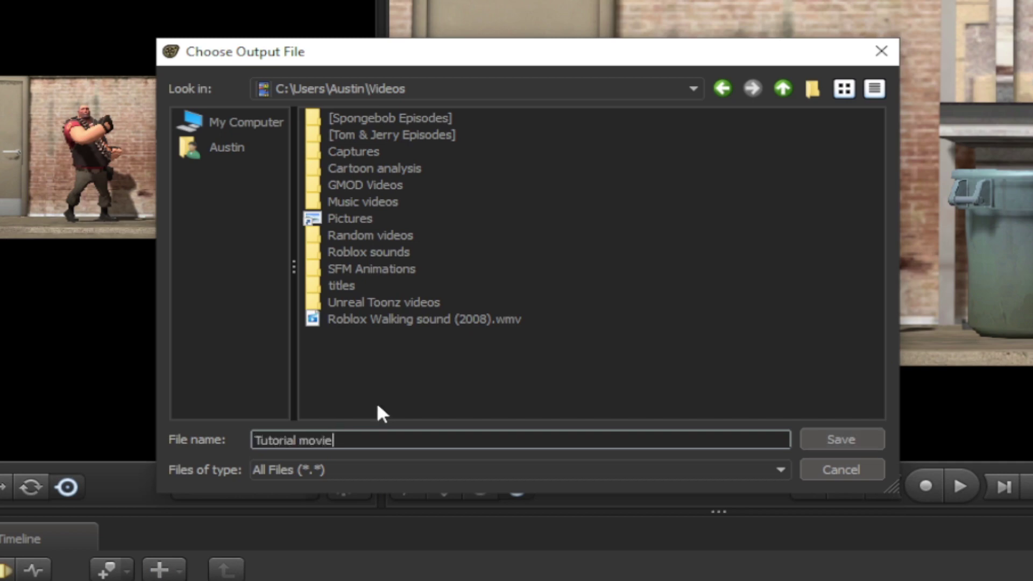
left_click(872, 447)
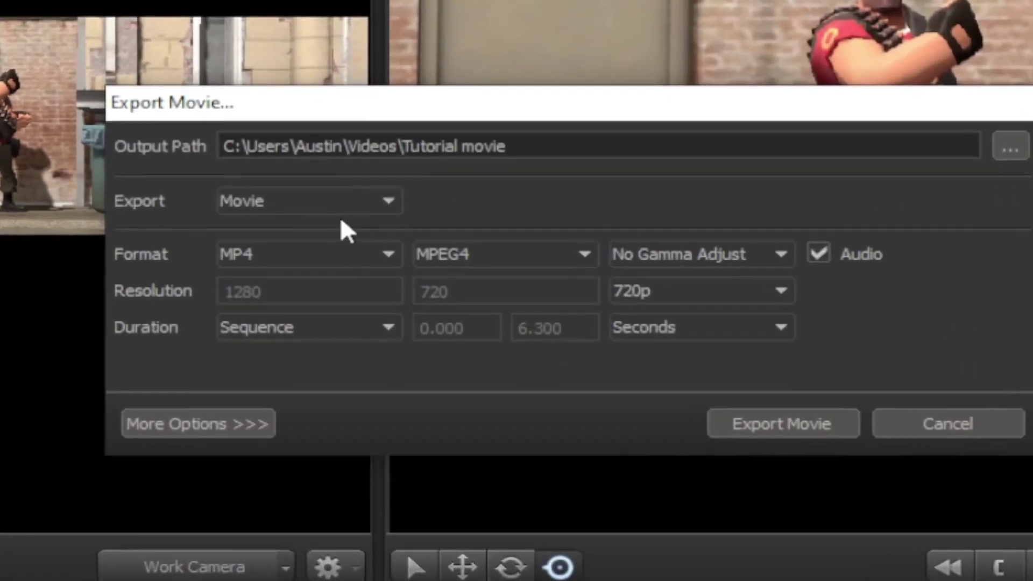
- Review the available export types and file formats for the movie export
left_click(289, 216)
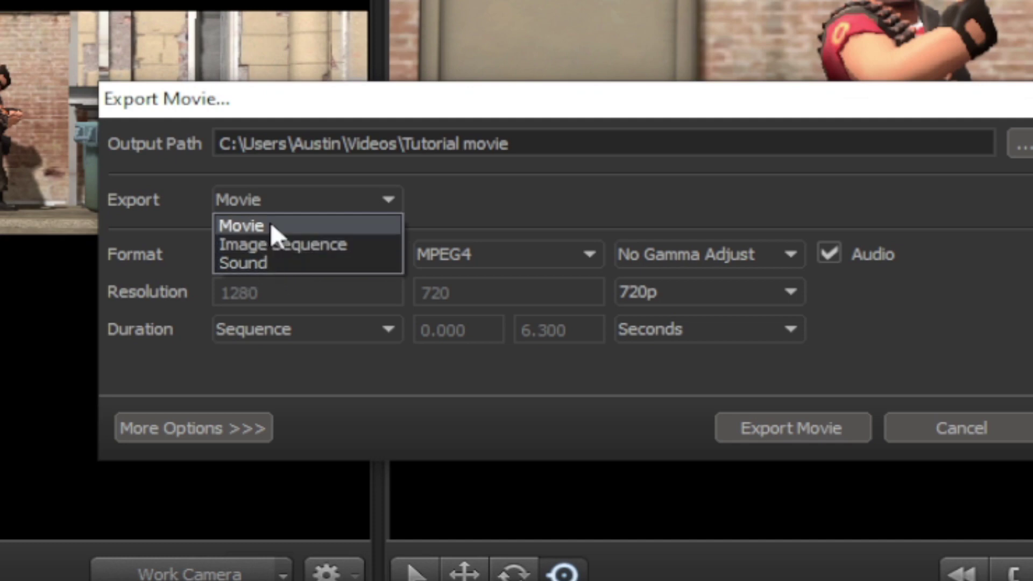
left_click(344, 199)
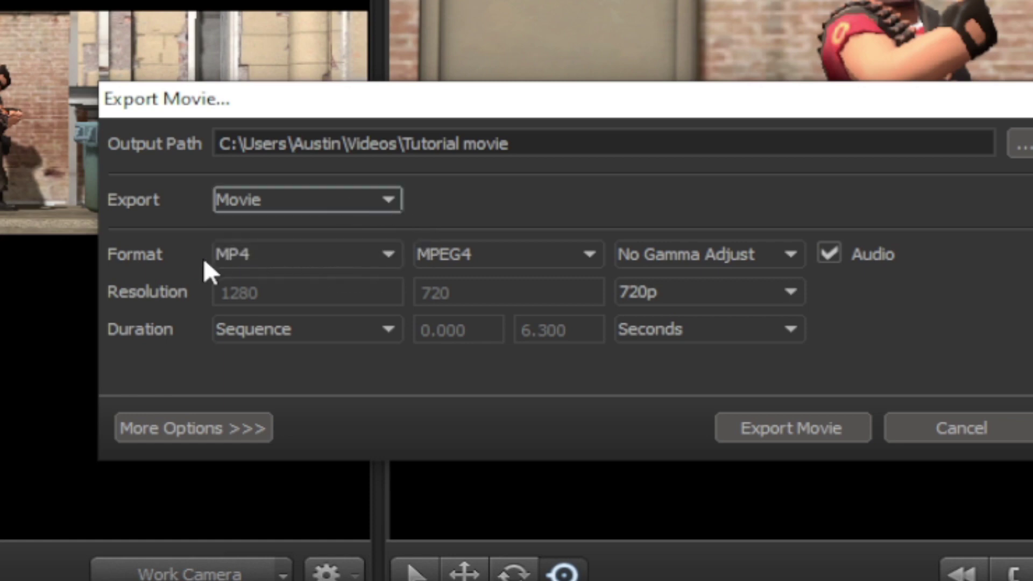
left_click(242, 258)
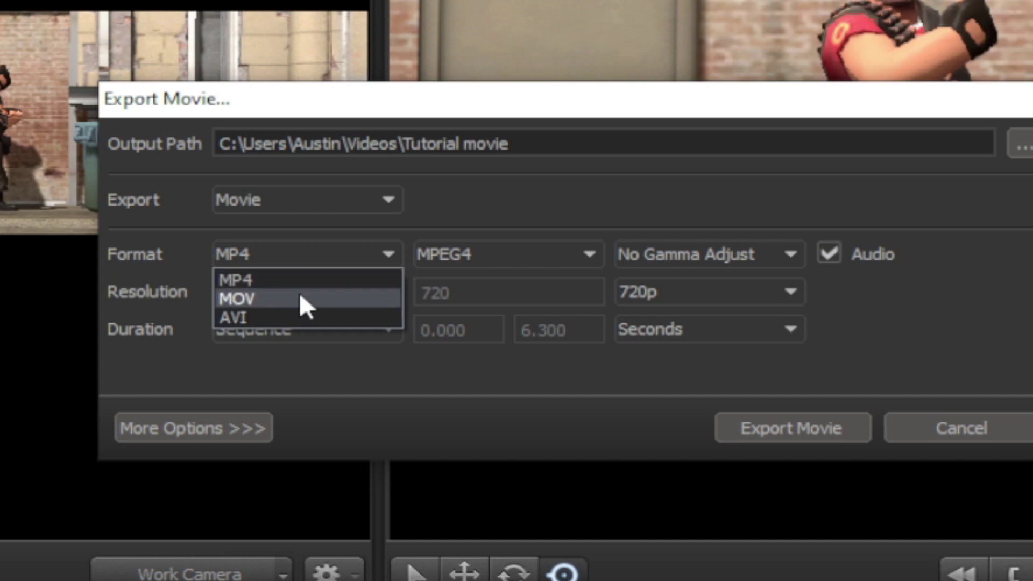
left_click(329, 254)
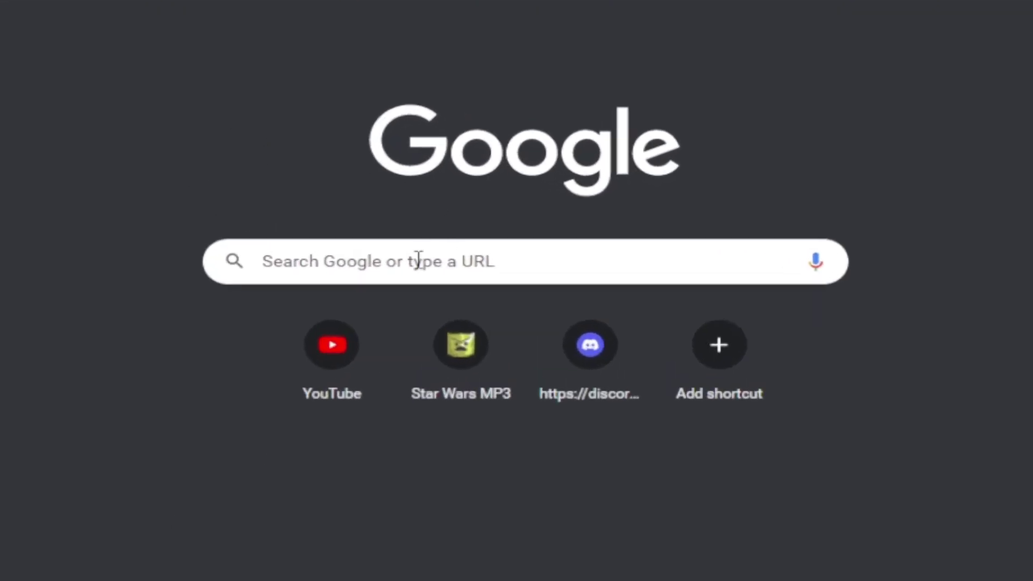
- Switch to Chrome, search Google for quick time, and open Apple's QuickTime 7.7.9 for Windows download
left_click(419, 260)
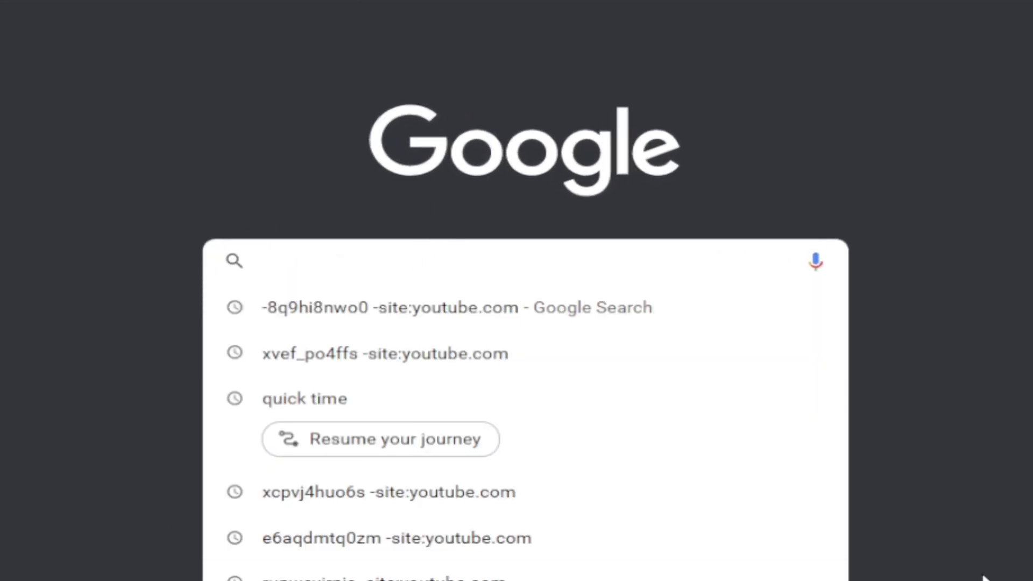
type("Quick")
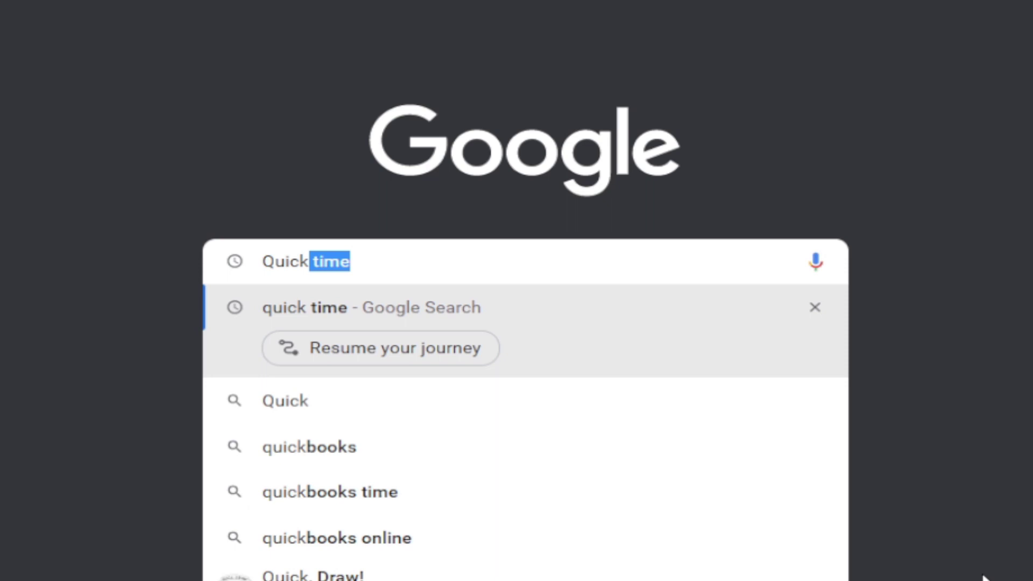
key("Return")
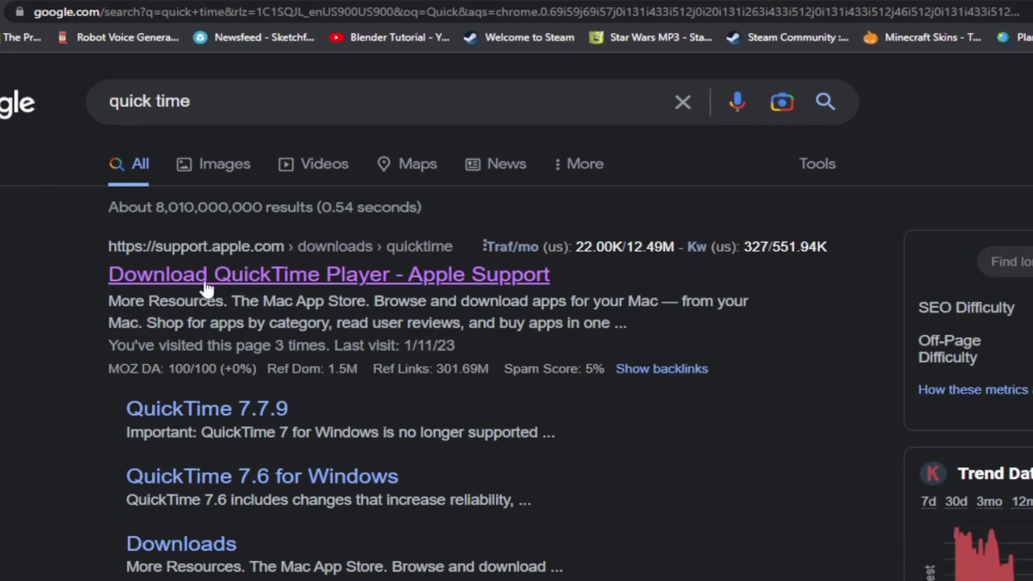
left_click(255, 278)
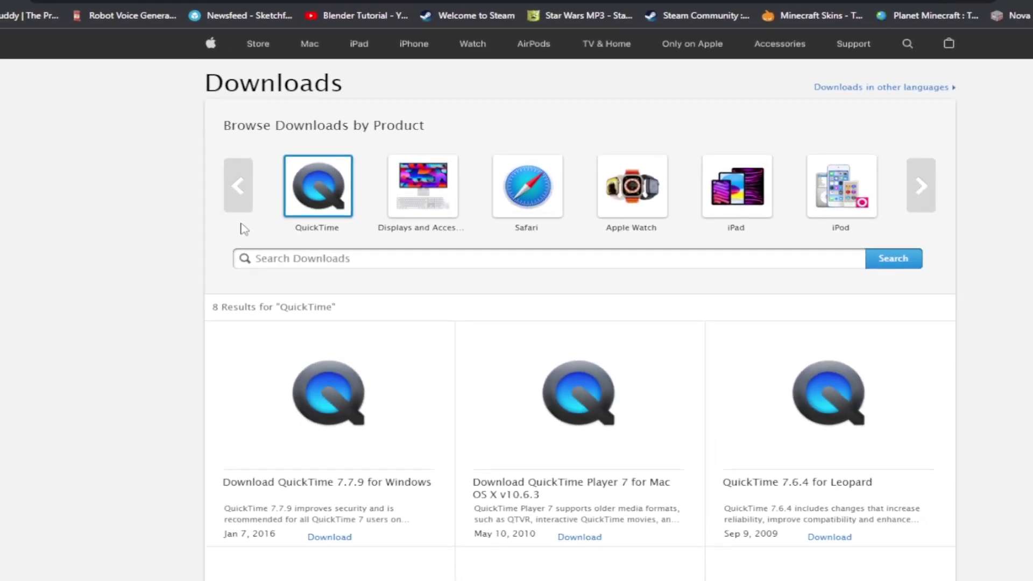
scroll(195, 186, "down", 3)
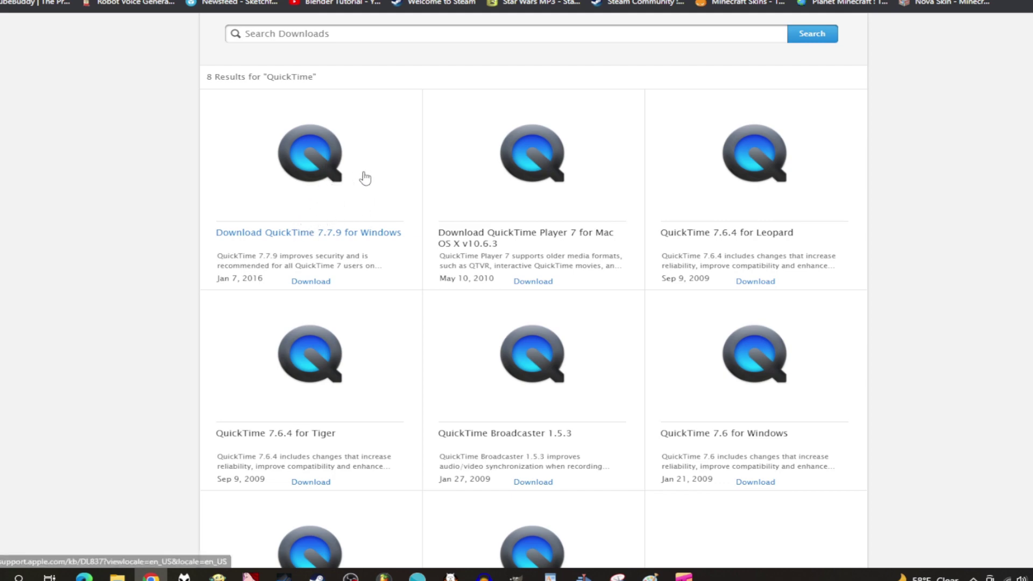
left_click(338, 186)
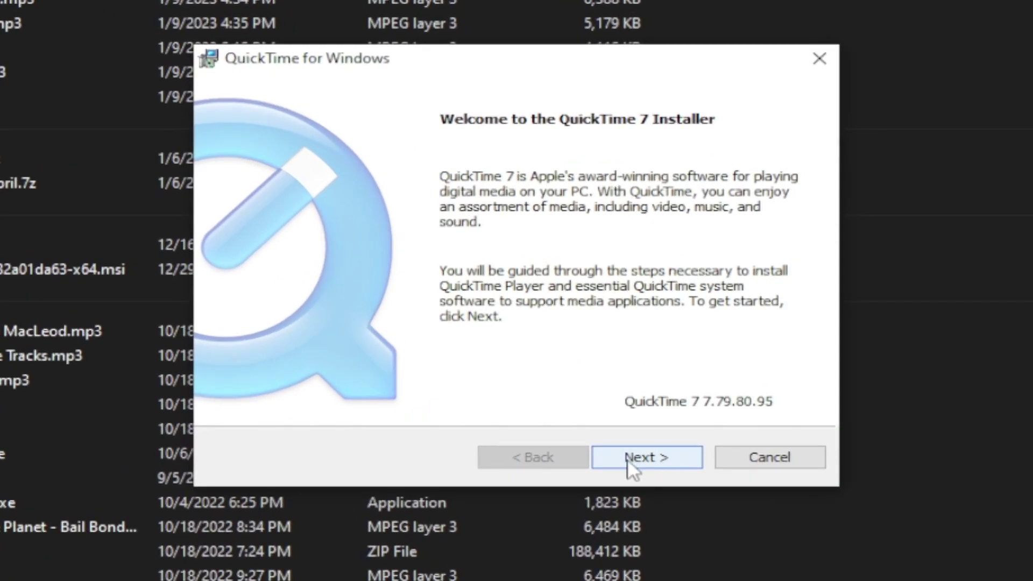
- Accept the license agreement in the QuickTime 7 installer and choose the Typical setup
left_click(649, 462)
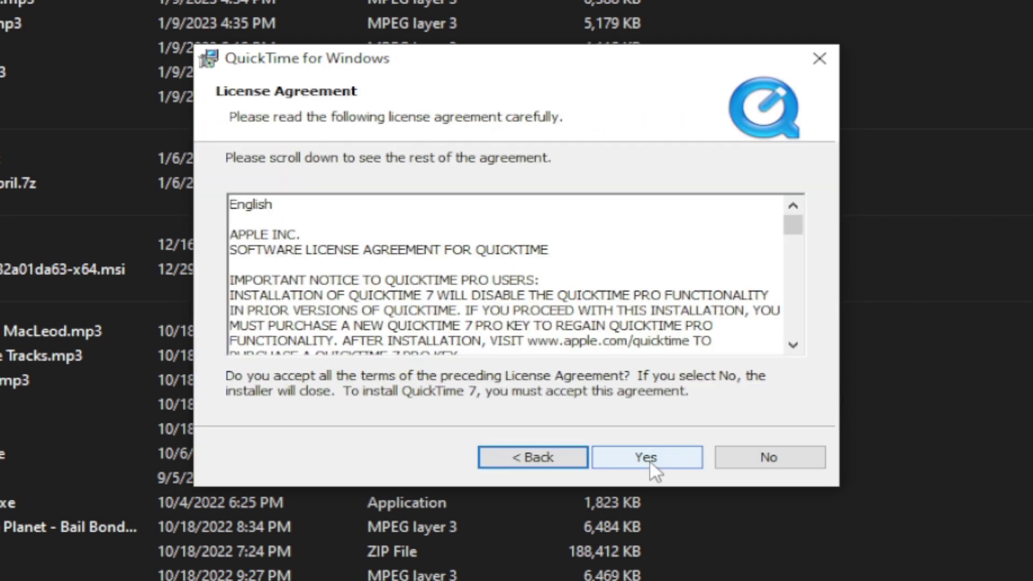
left_click(649, 458)
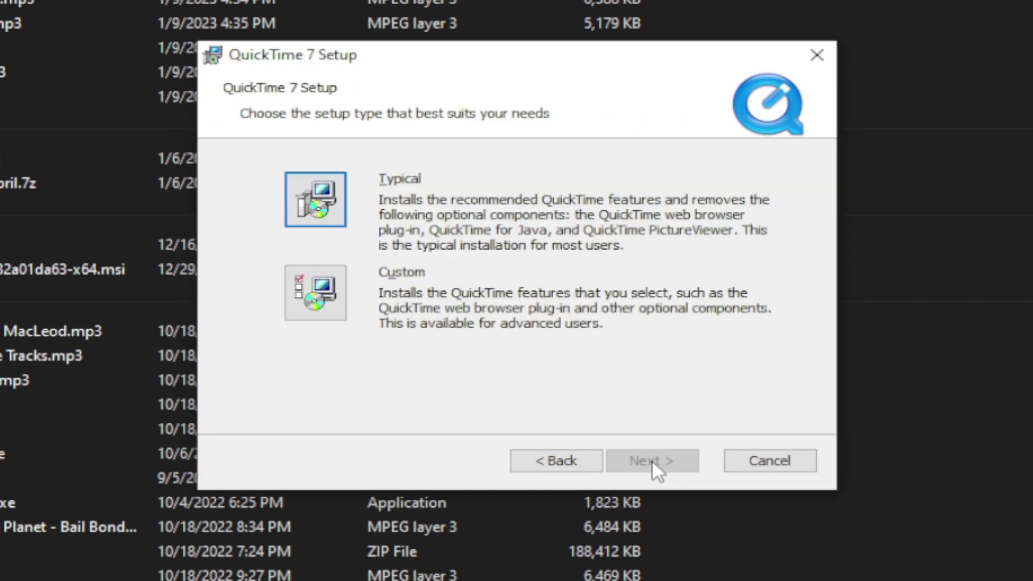
left_click(321, 211)
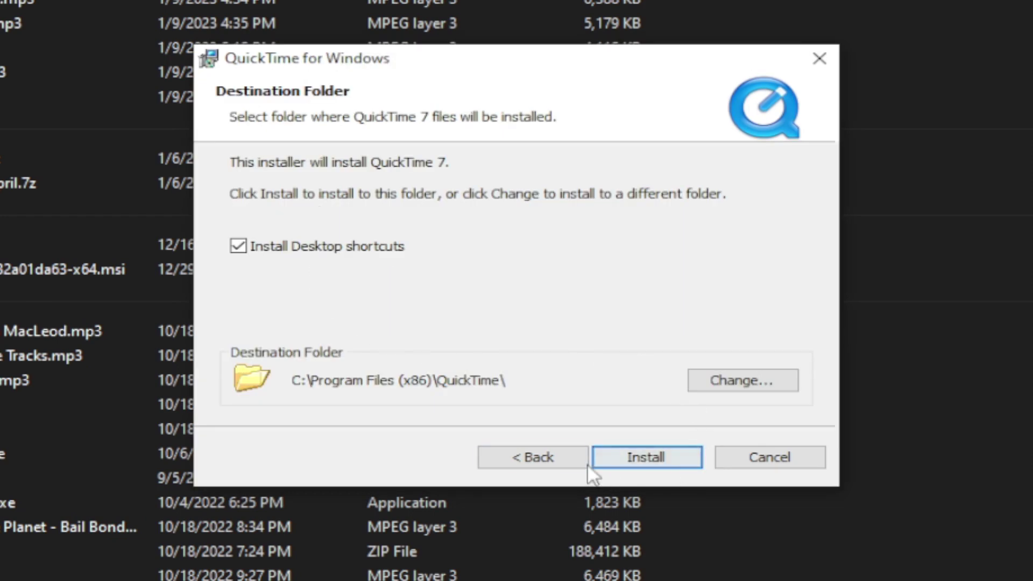
- Change the QuickTime destination folder to E:\QuickTime\ and start the installation
left_click(750, 384)
left_click(696, 188)
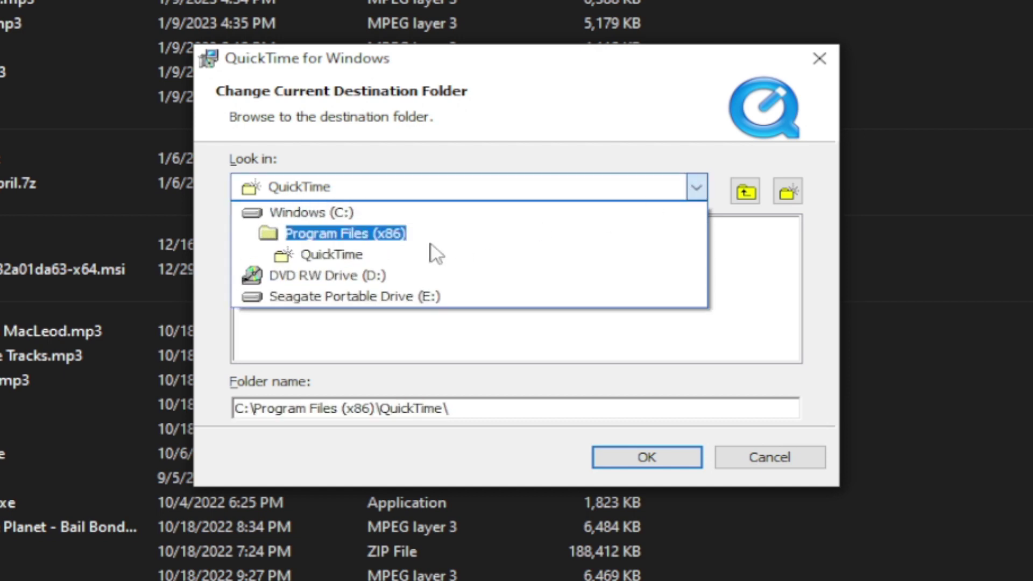
left_click(350, 296)
left_click(285, 328)
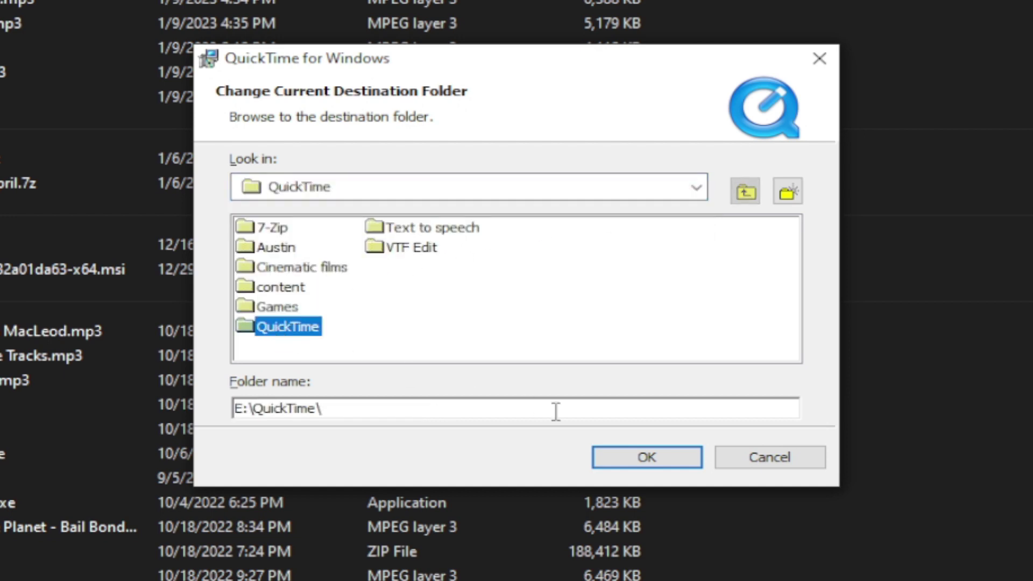
left_click(607, 458)
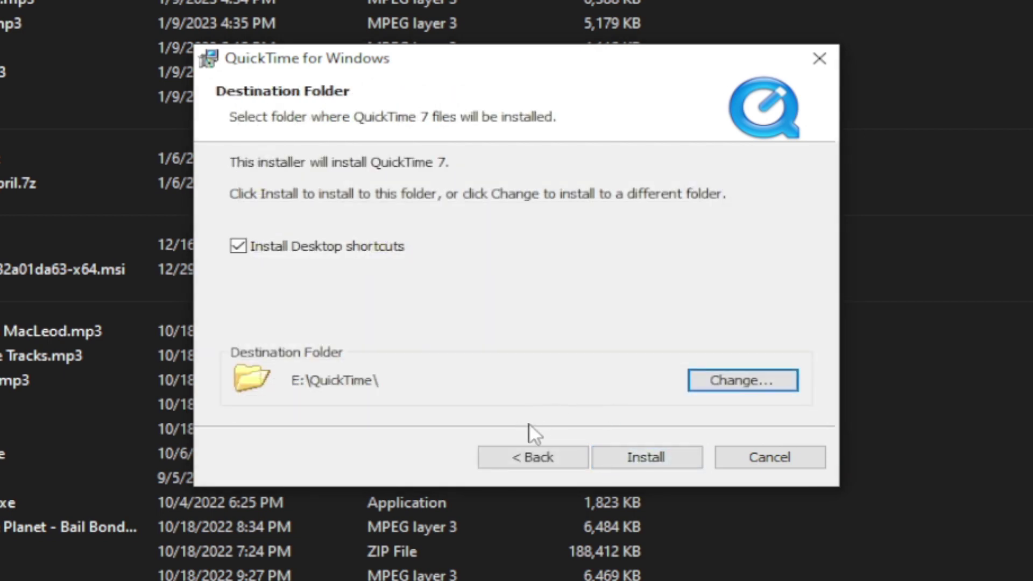
left_click(643, 457)
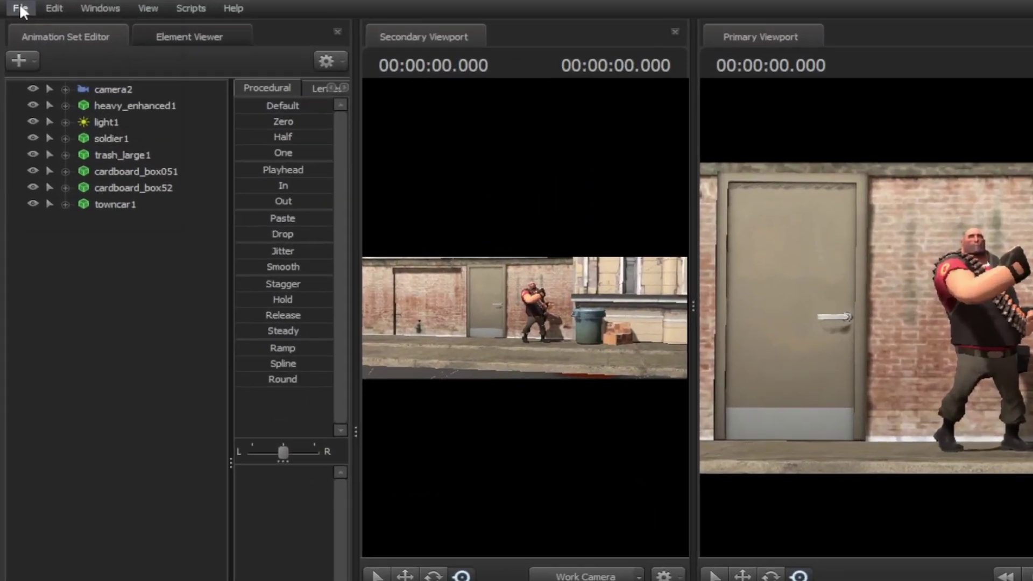
- Return to Source Filmmaker and reopen the movie export settings, continuing without saving the document
left_click(14, 7)
mouse_move(151, 205)
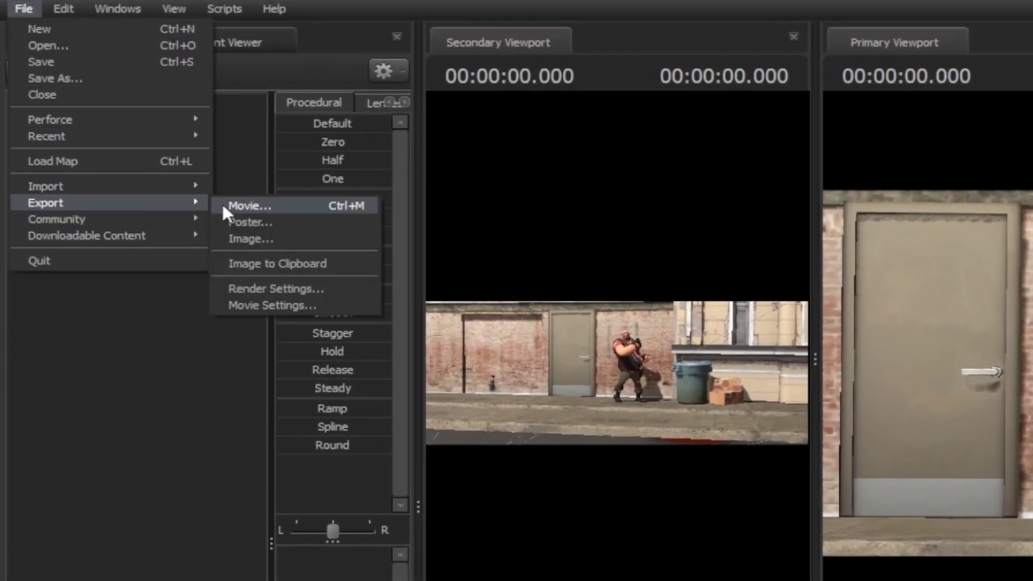
left_click(268, 207)
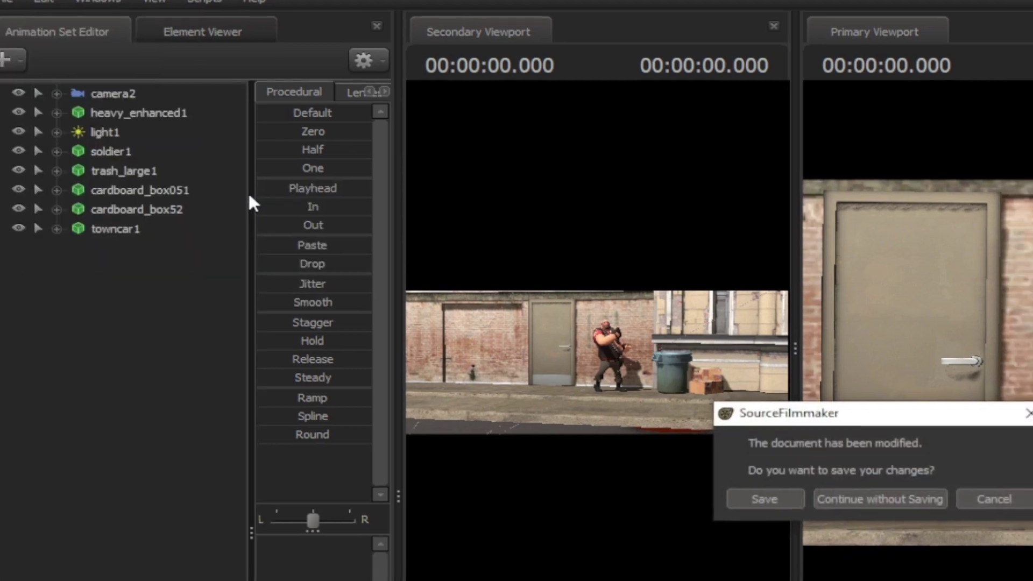
left_click(924, 520)
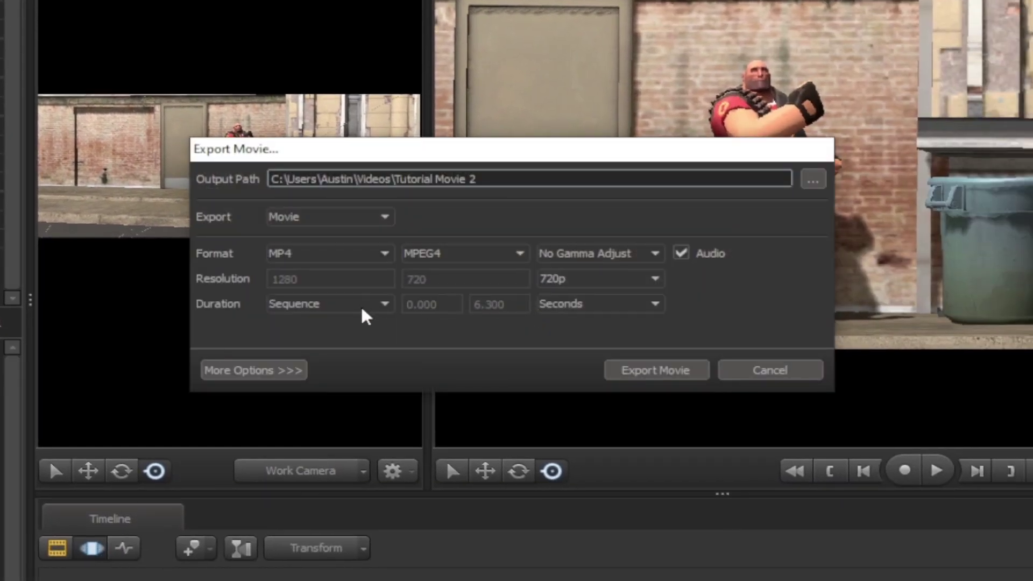
- Keep the 720p export resolution and expand the additional export options
left_click(597, 280)
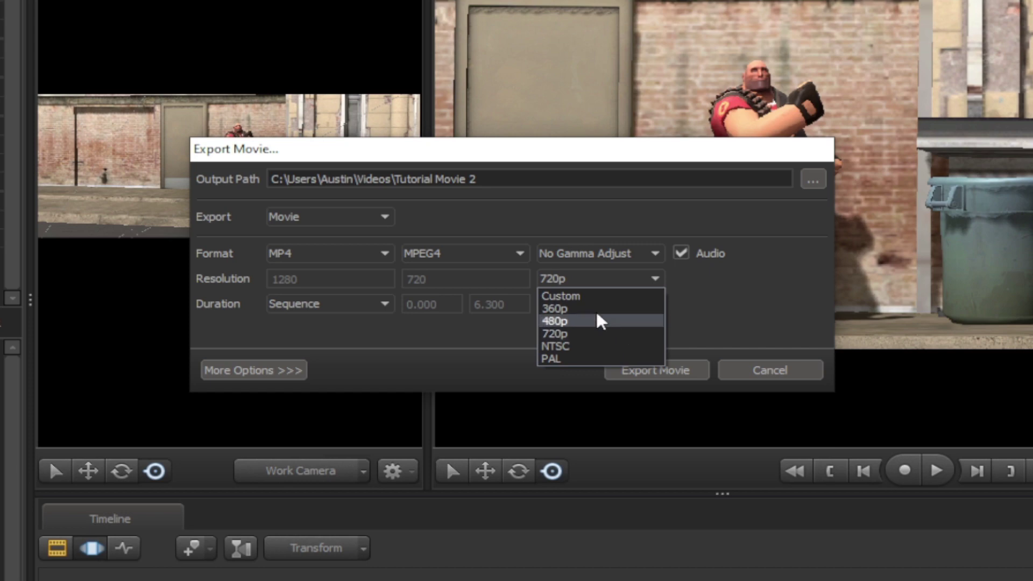
left_click(589, 285)
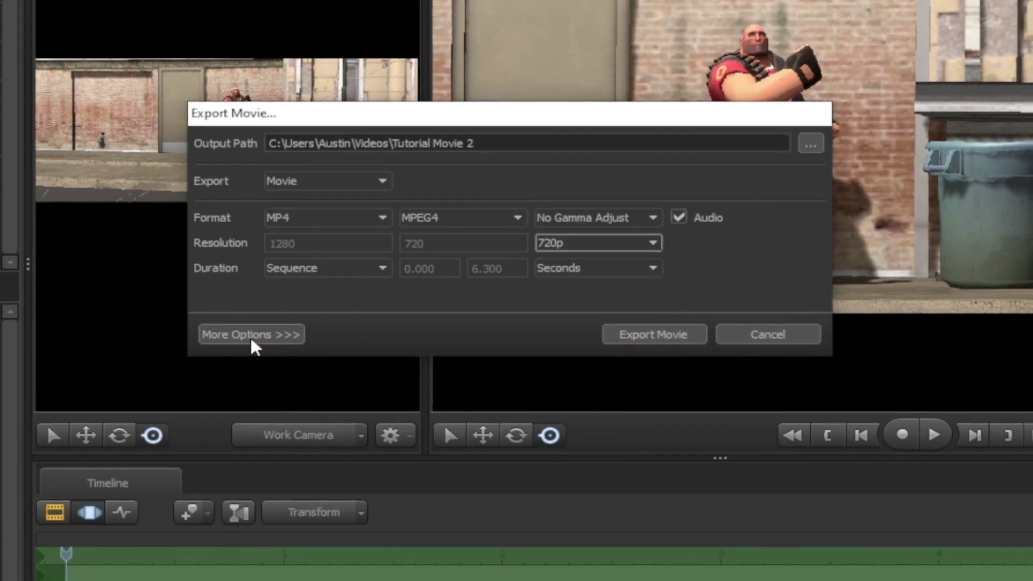
left_click(239, 372)
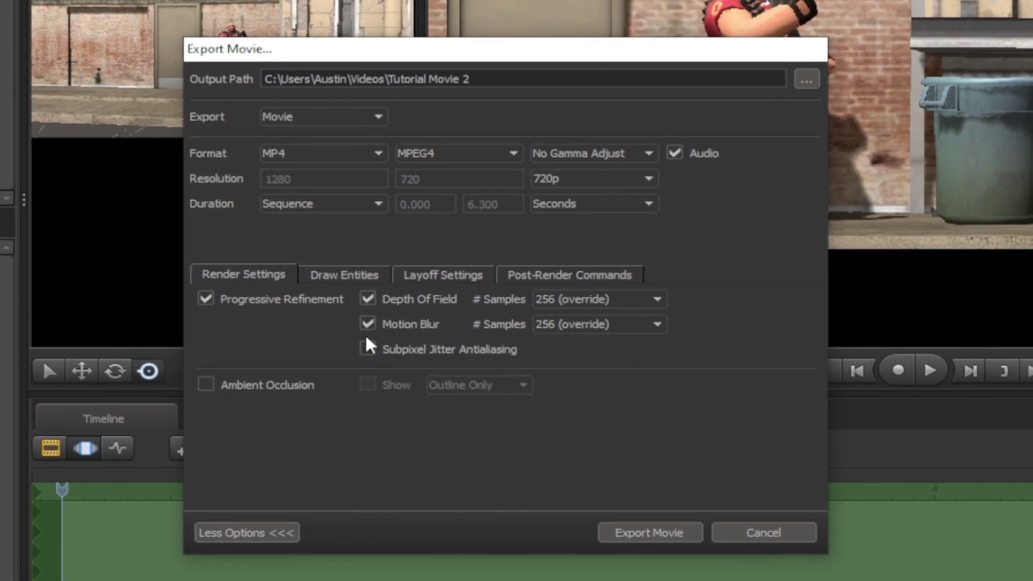
- Check the depth of field sample choices and set the motion blur samples to 64 (override)
left_click(592, 300)
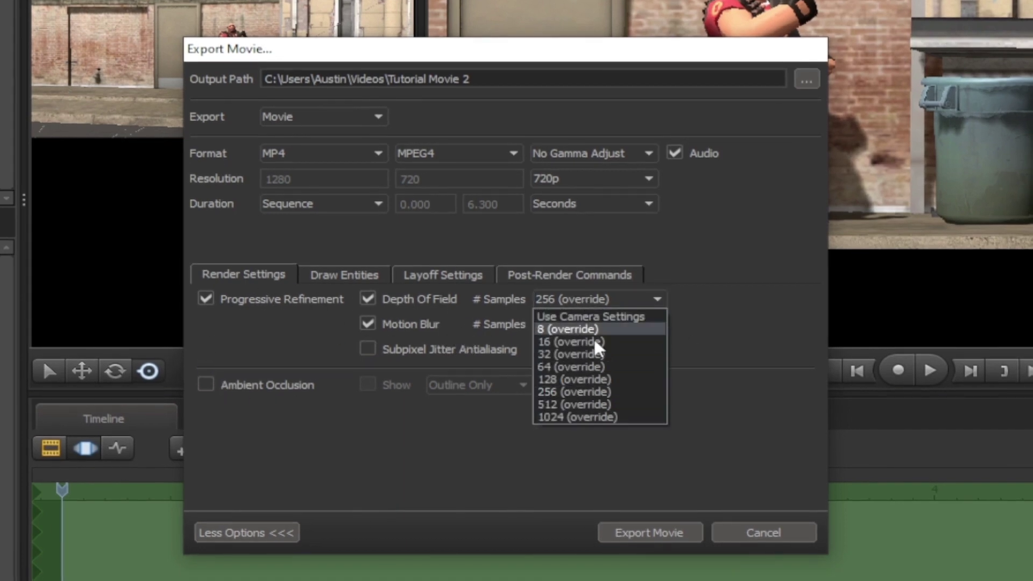
left_click(587, 300)
left_click(570, 323)
left_click(569, 324)
left_click(565, 327)
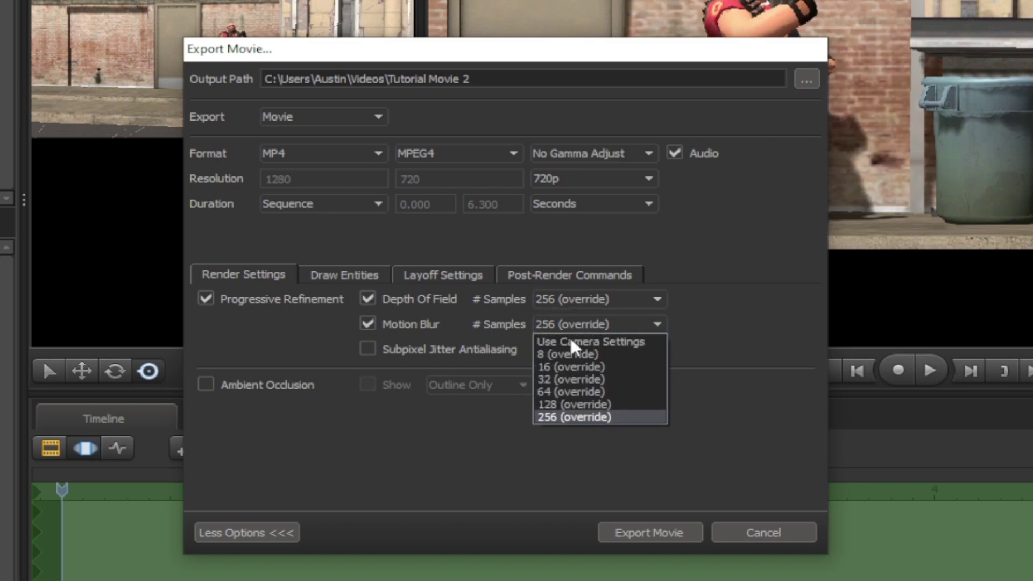
left_click(572, 394)
- Set the sample counts for both Depth Of Field and Motion Blur to 16 (override)
left_click(570, 301)
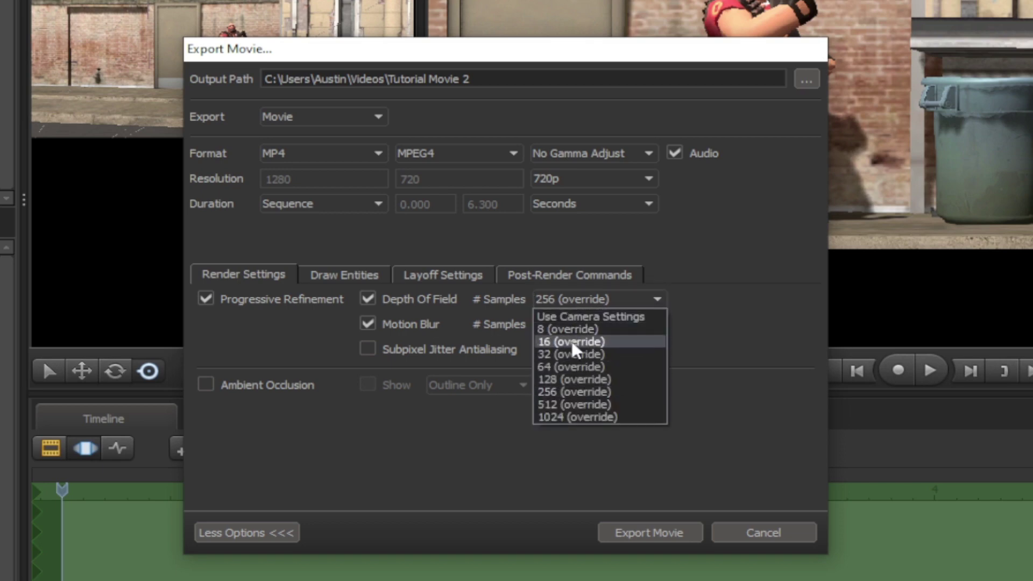
left_click(568, 341)
left_click(564, 334)
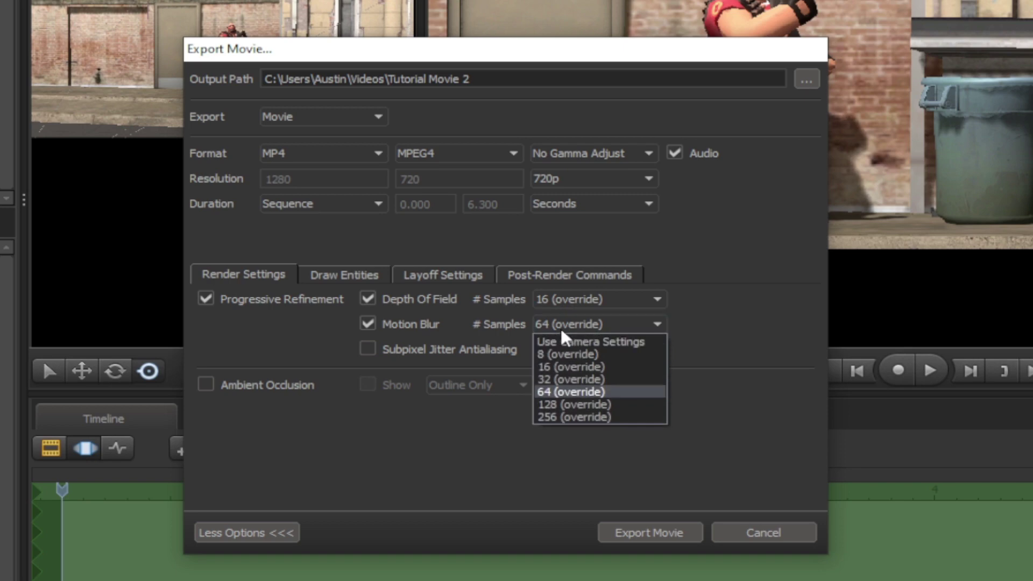
left_click(572, 366)
left_click(573, 326)
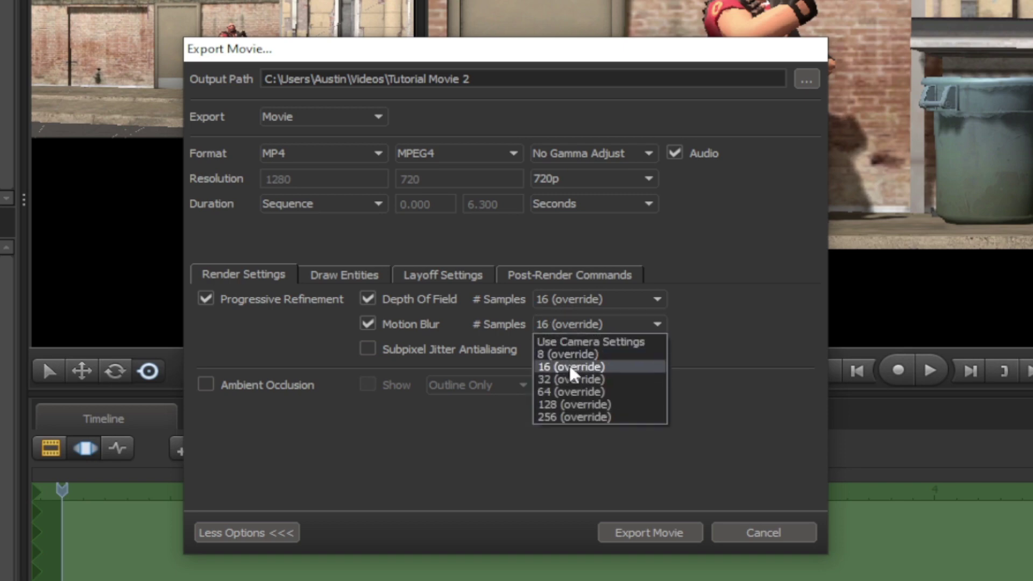
- Set the Motion Blur samples to 32 (override) and check the Draw Entities options
left_click(571, 379)
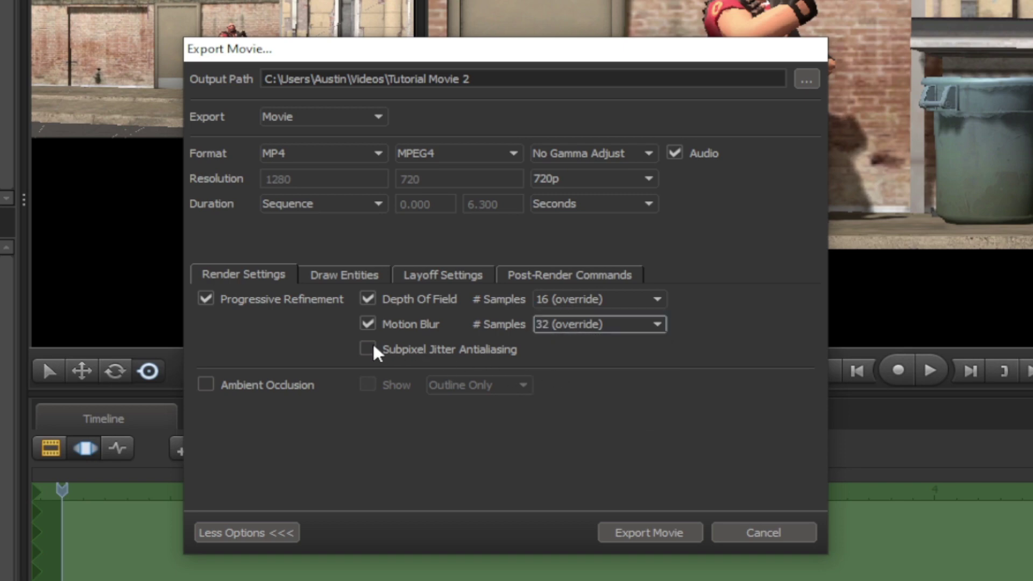
left_click(328, 282)
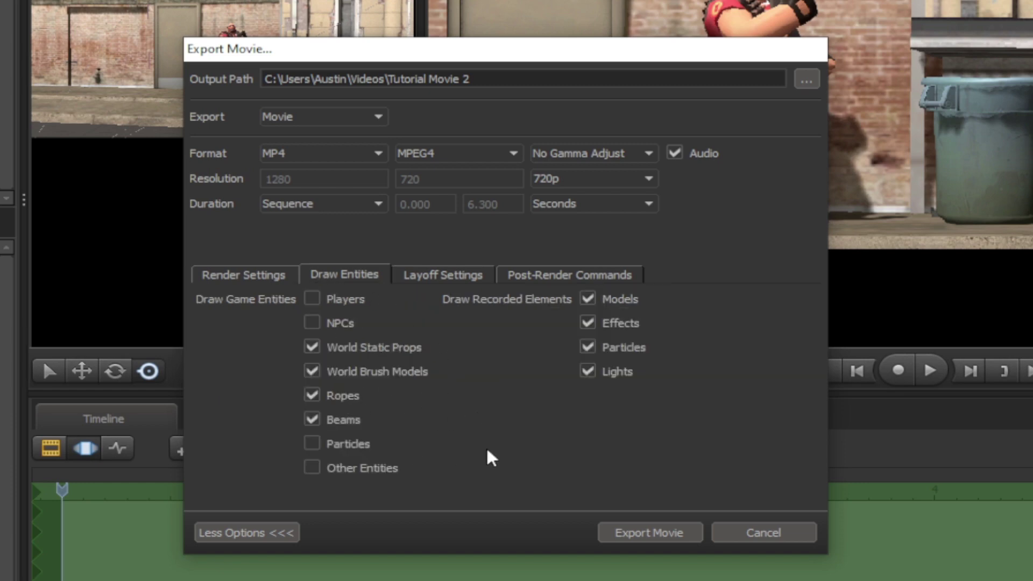
- Override the frame rate with 24 in the layoff settings and export the movie
left_click(428, 284)
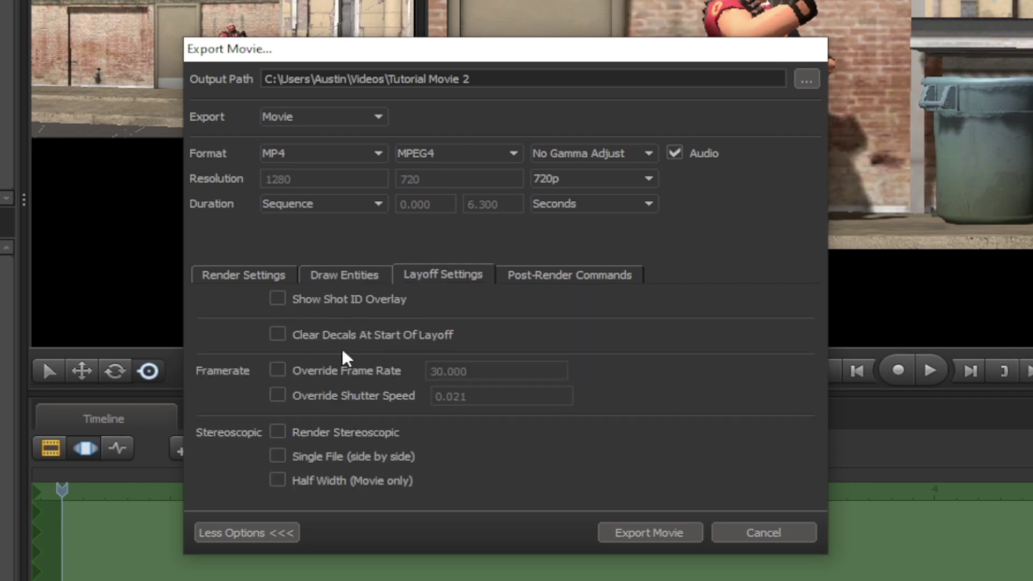
left_click(278, 371)
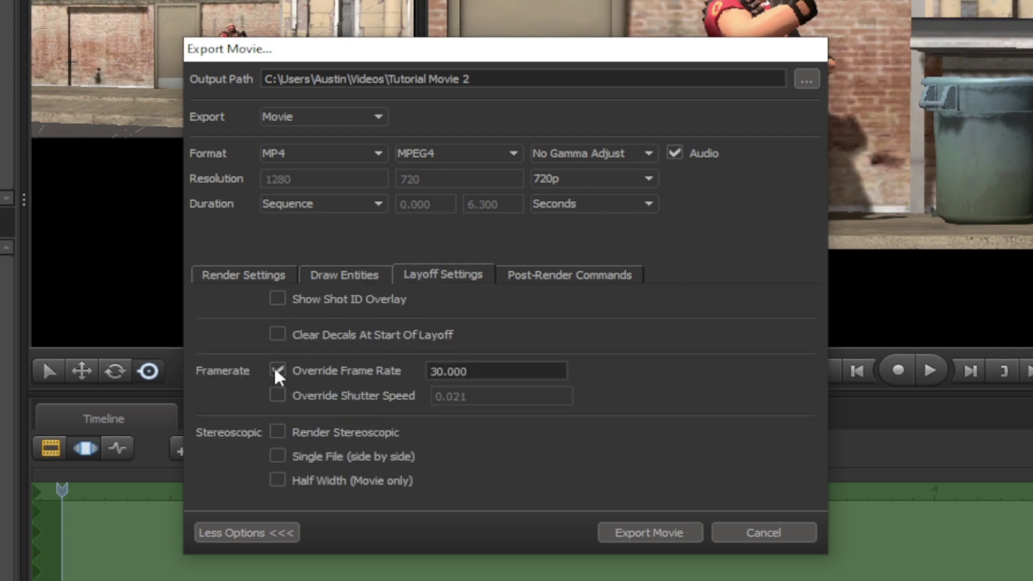
left_click(432, 372)
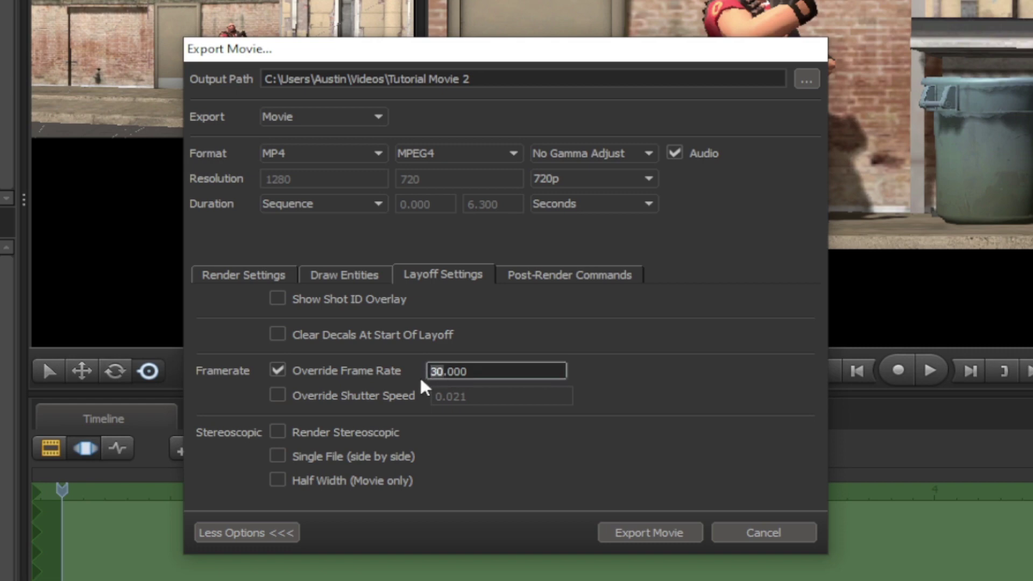
left_click(441, 441)
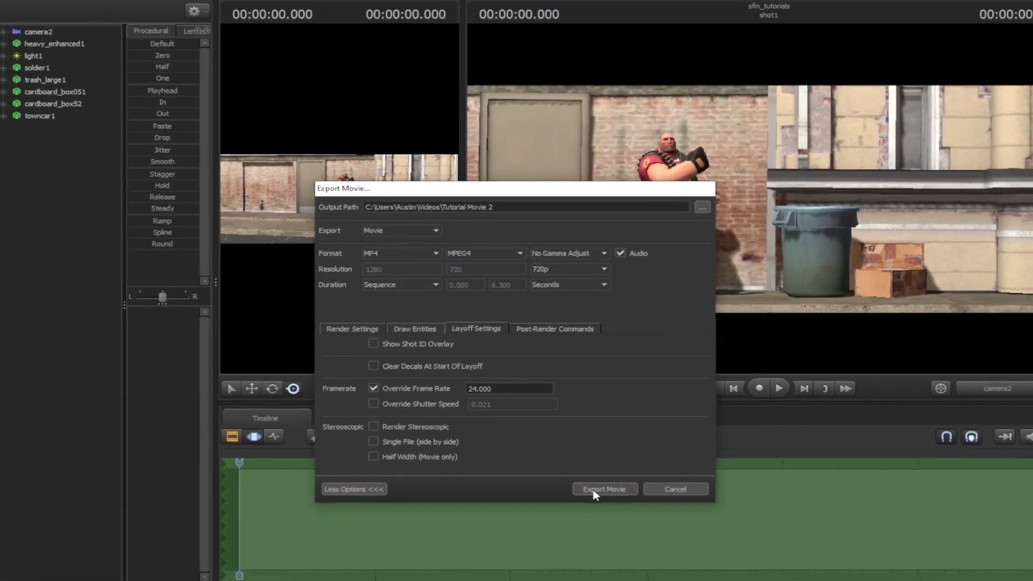
left_click(606, 501)
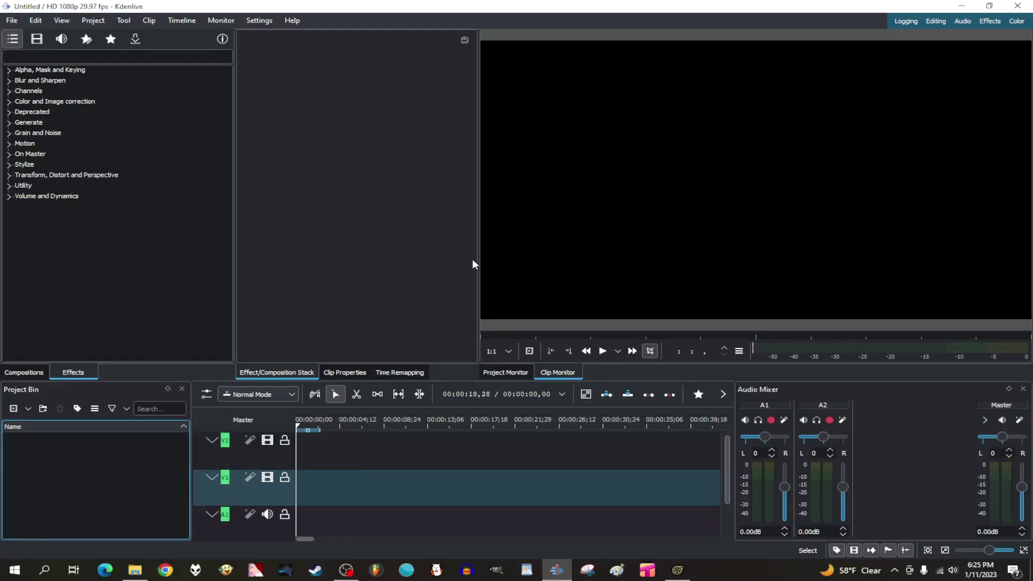
- In Kdenlive, import Tutorial Movie 2.mp4 from the Videos folder into the project bin and switch to the clip's 1280x720 24 fps profile
left_click_drag(327, 437, 323, 429)
key("Home")
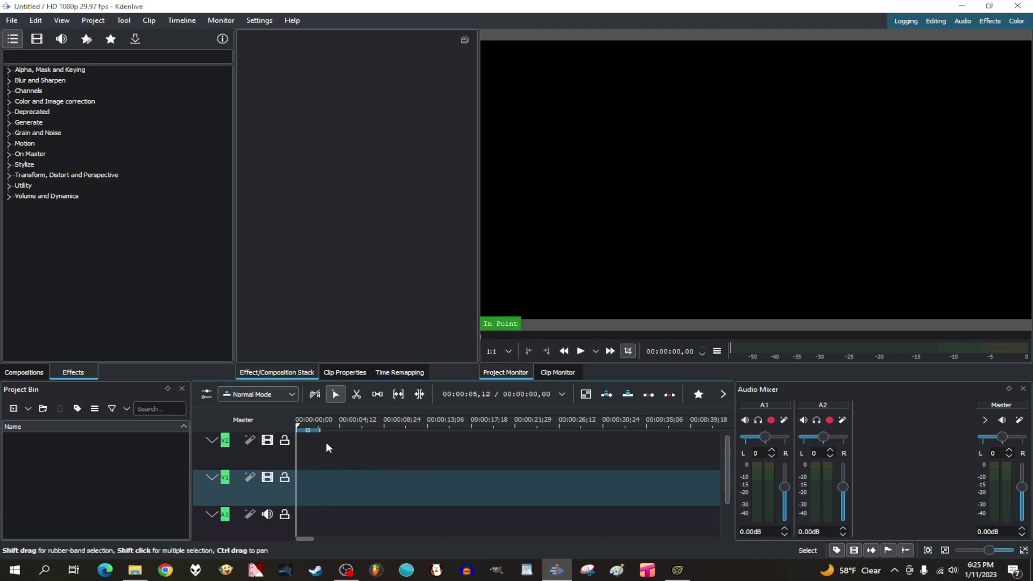
left_click(135, 570)
left_click(194, 183)
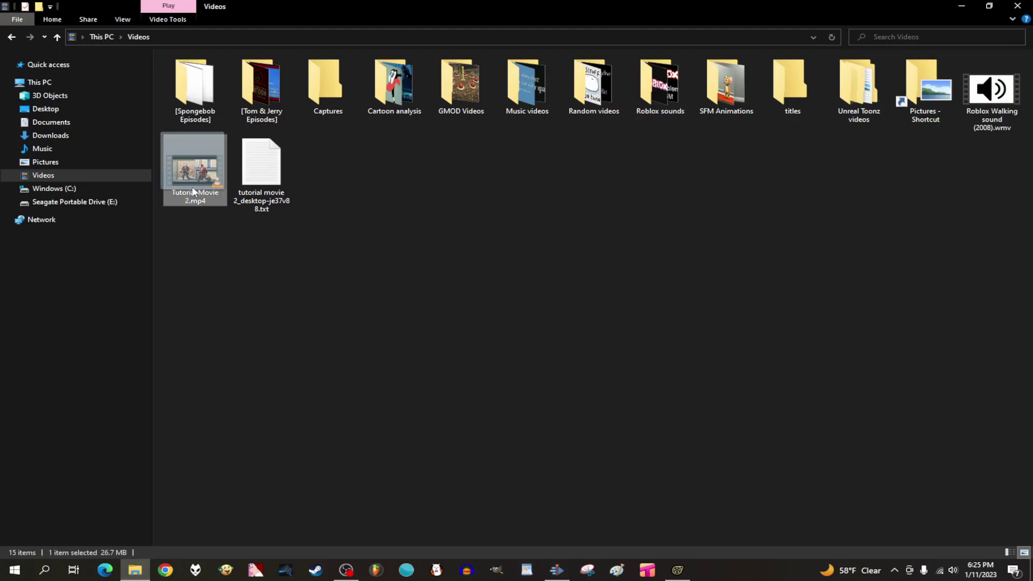
left_click_drag(194, 192, 105, 474)
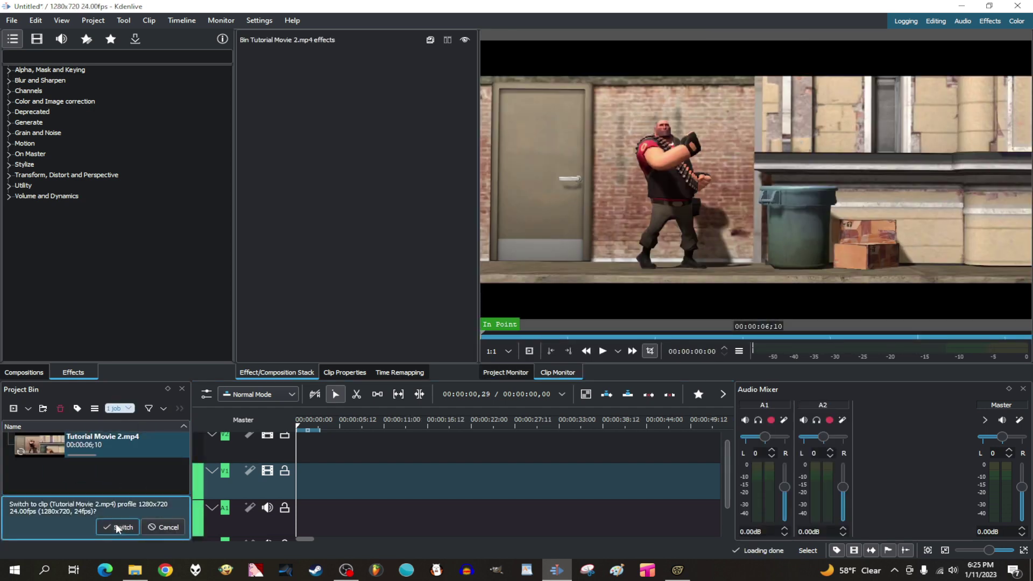
left_click(118, 527)
- Place the Tutorial Movie 2.mp4 clip at the start of the V2 track
left_click(54, 452)
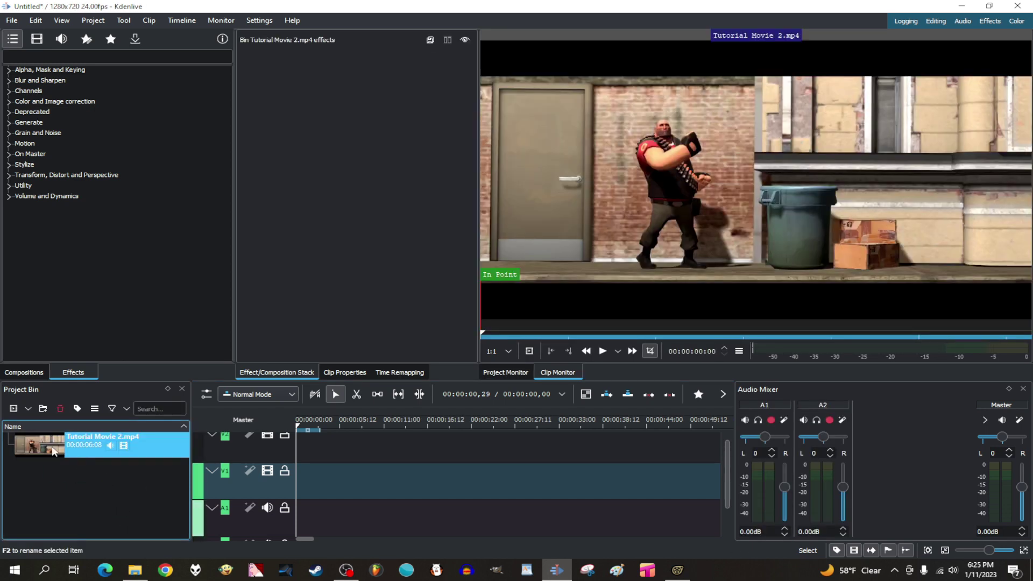
left_click_drag(52, 449, 316, 456)
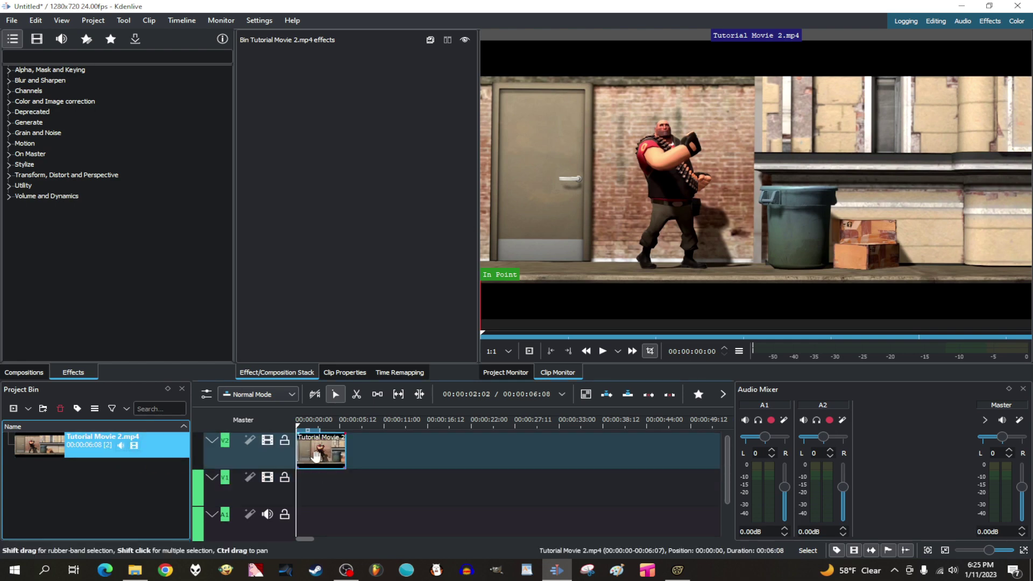
scroll(313, 476, "up", 3, "ctrl")
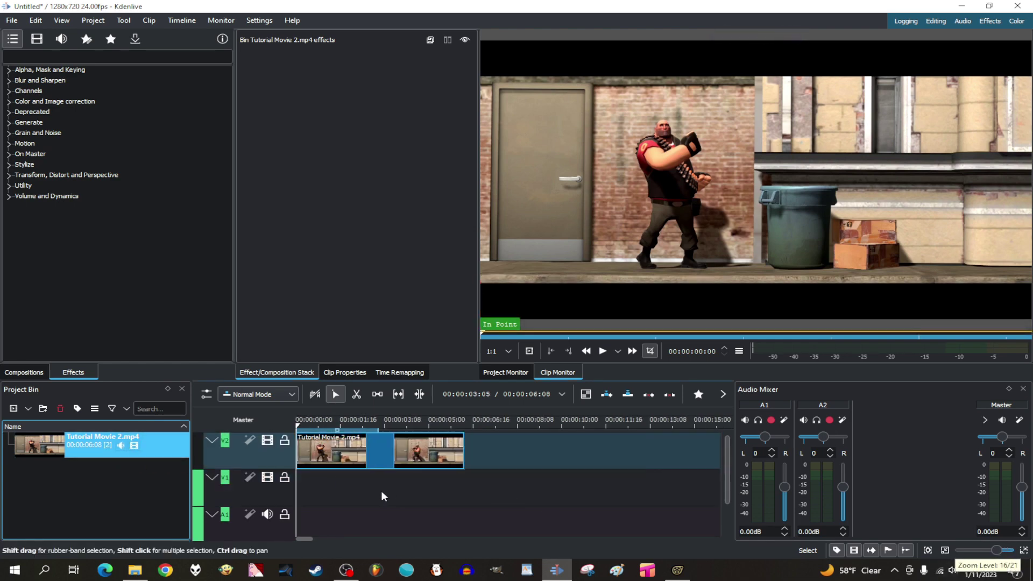
- Preview the clip on the timeline and return the playhead to the start
left_click(340, 446)
key("space")
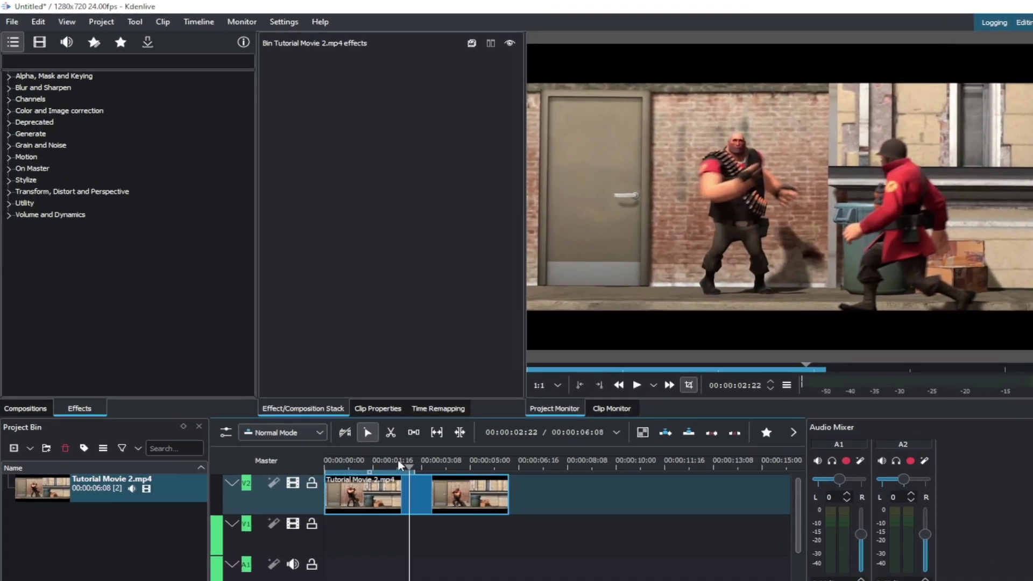
key("Home")
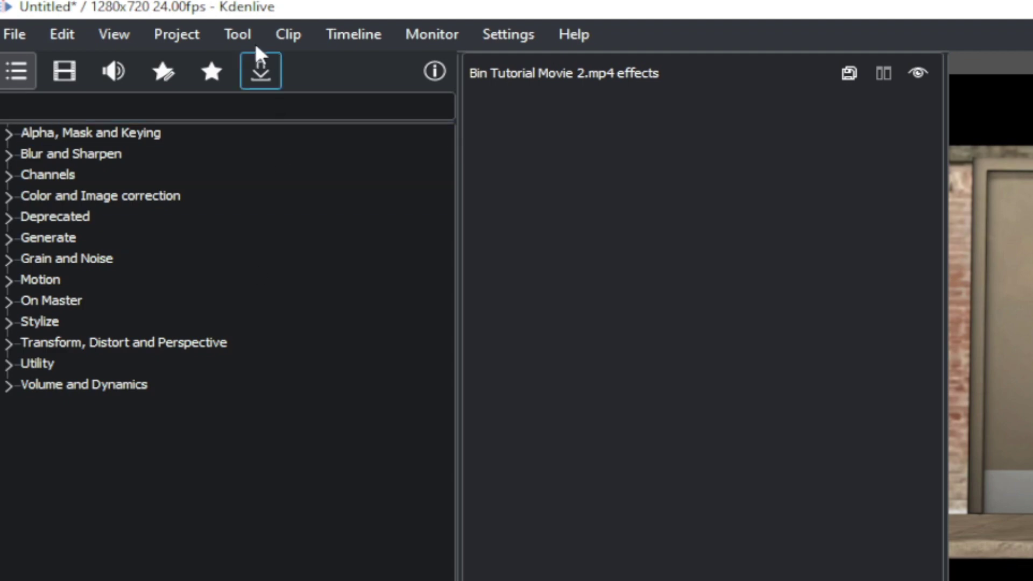
- Open the project's render settings and set the output file to "movie 1080p" in the Videos folder
left_click(181, 36)
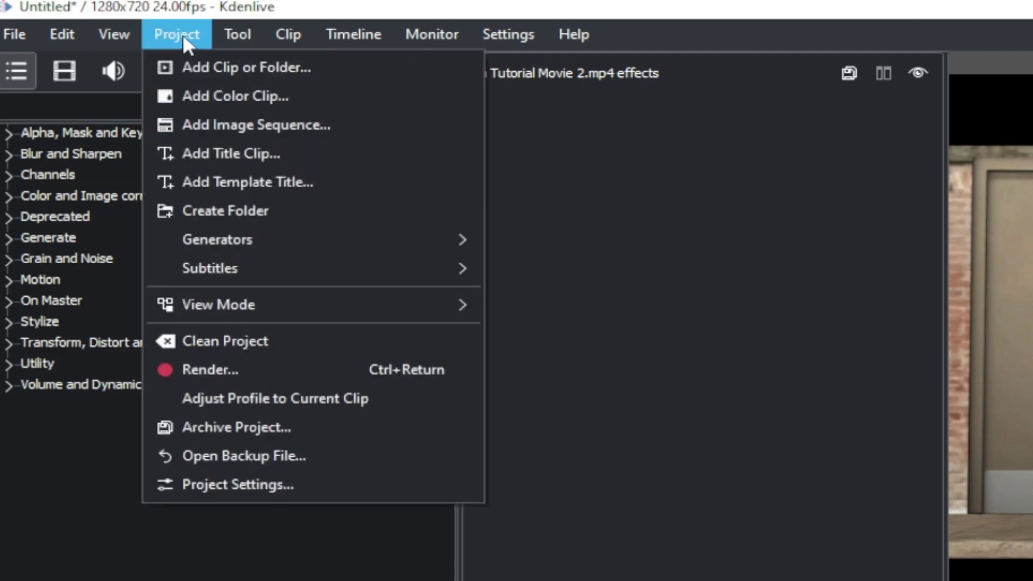
left_click(260, 374)
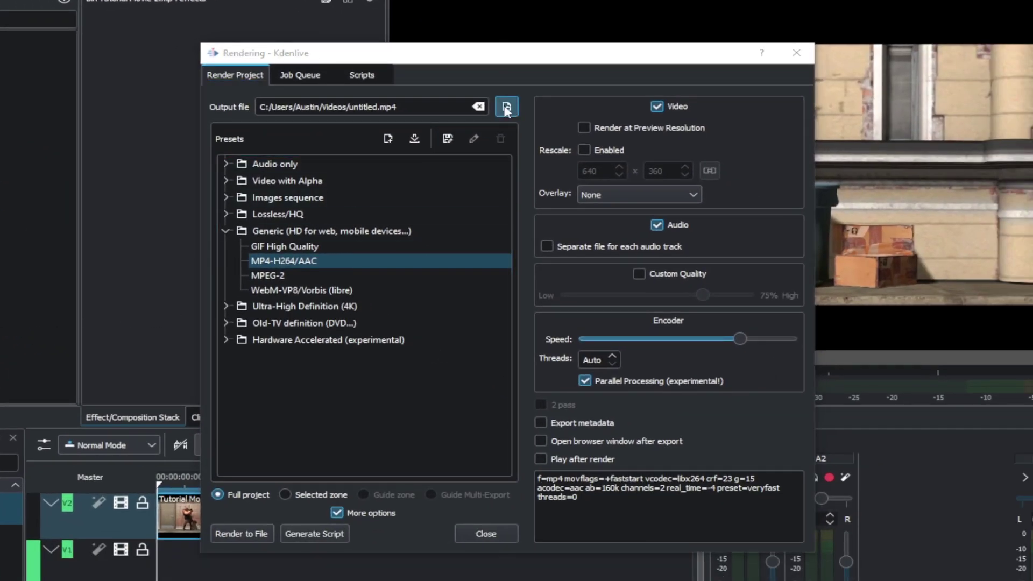
left_click(506, 107)
left_click(298, 298)
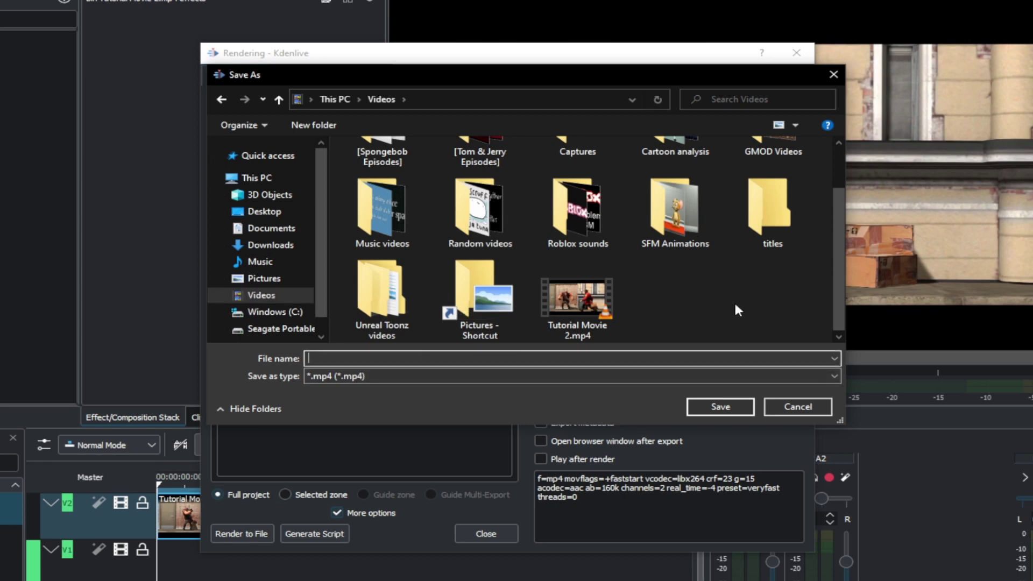
type("movie 1080p")
left_click(744, 410)
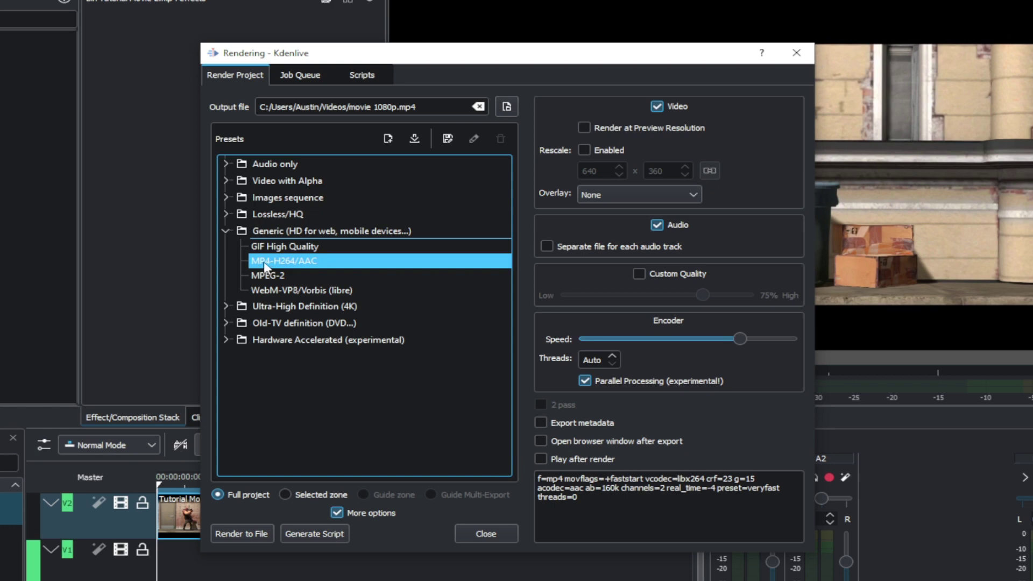
- Keep the MP4-H264/AAC preset with its additional options shown, and enable rescaling to 1920 x 1080
left_click(337, 515)
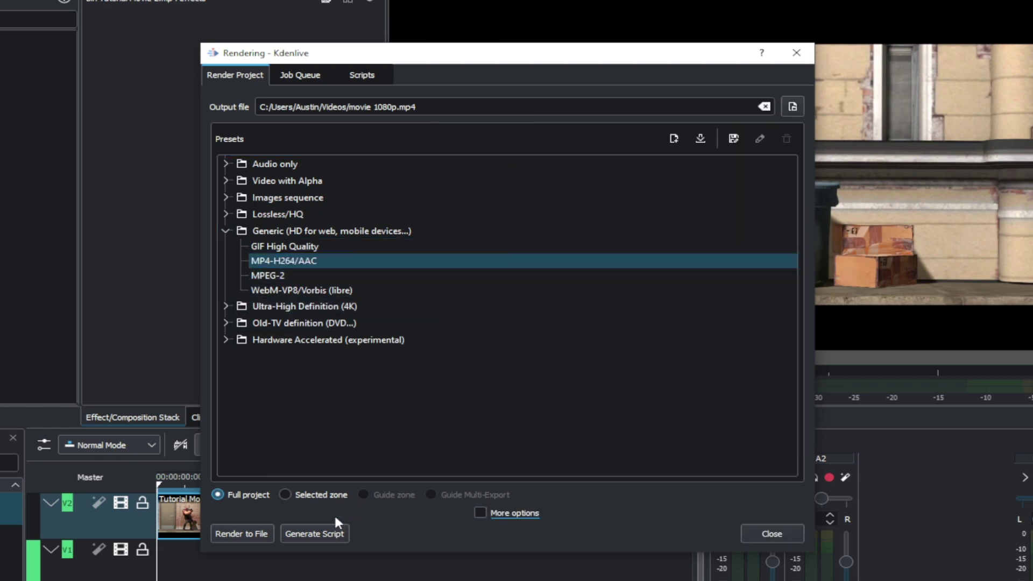
left_click(480, 513)
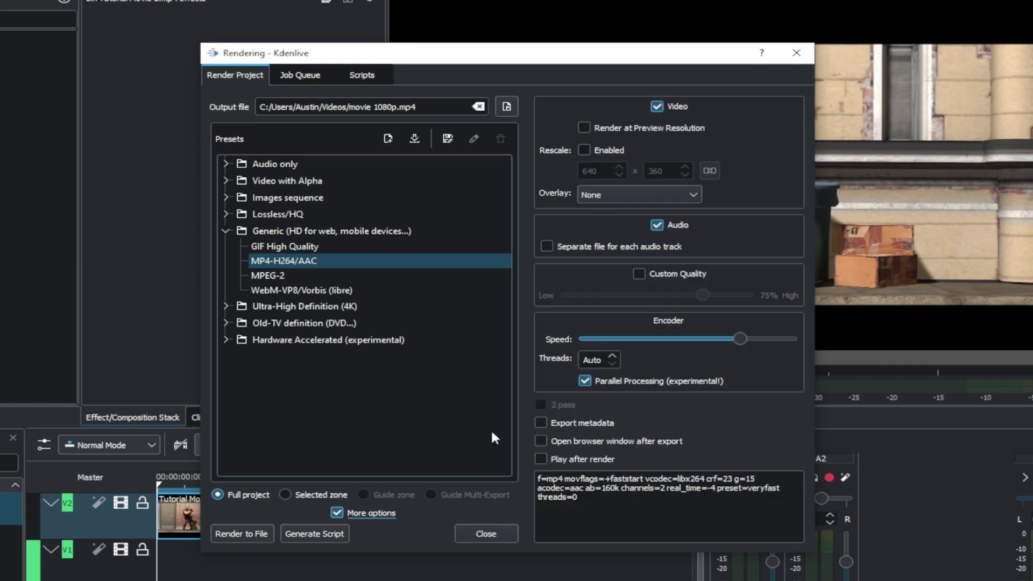
left_click(584, 150)
double_click(596, 171)
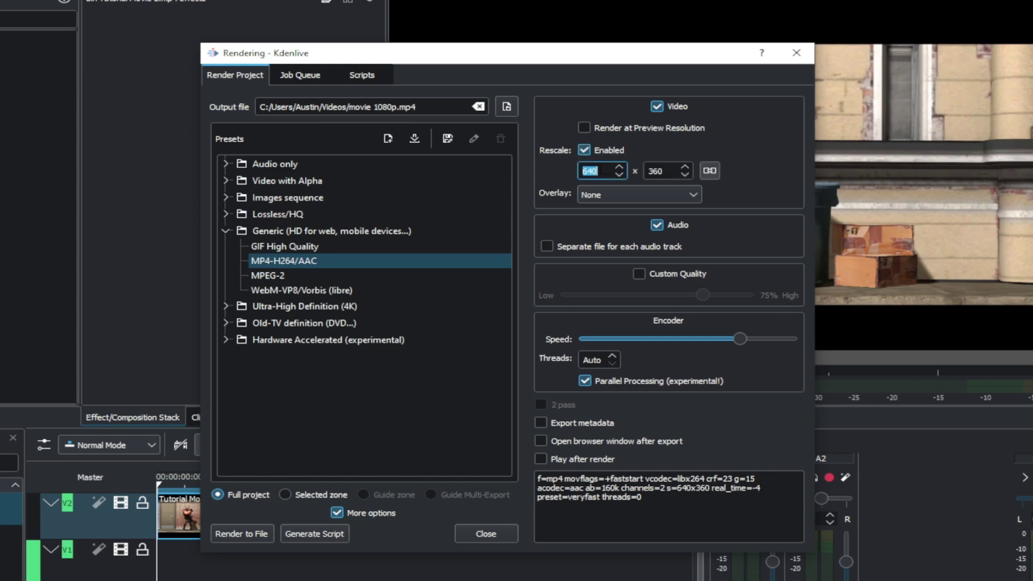
type("1920")
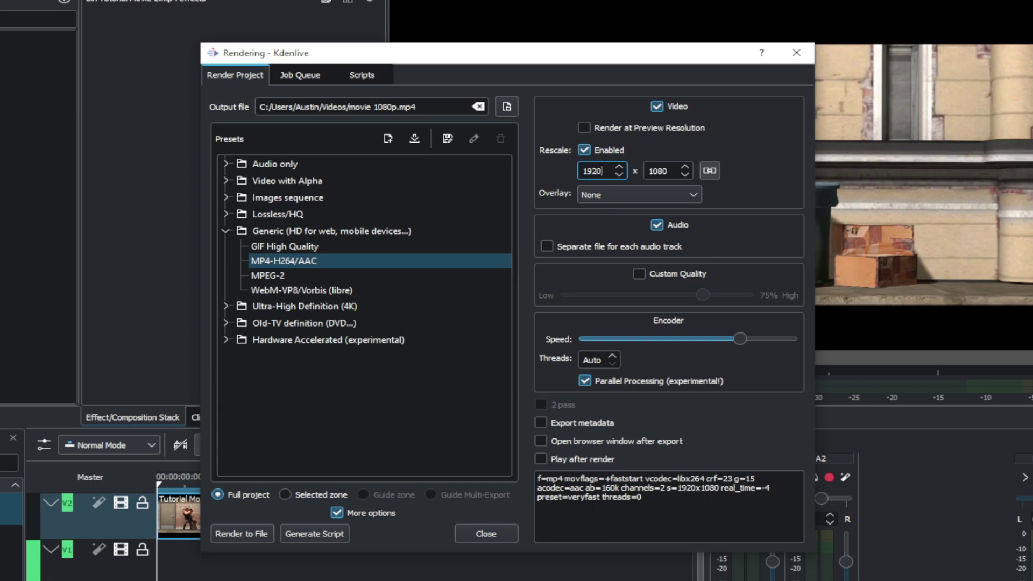
- Enable custom quality at 100% and render the full project to the file
left_click(639, 275)
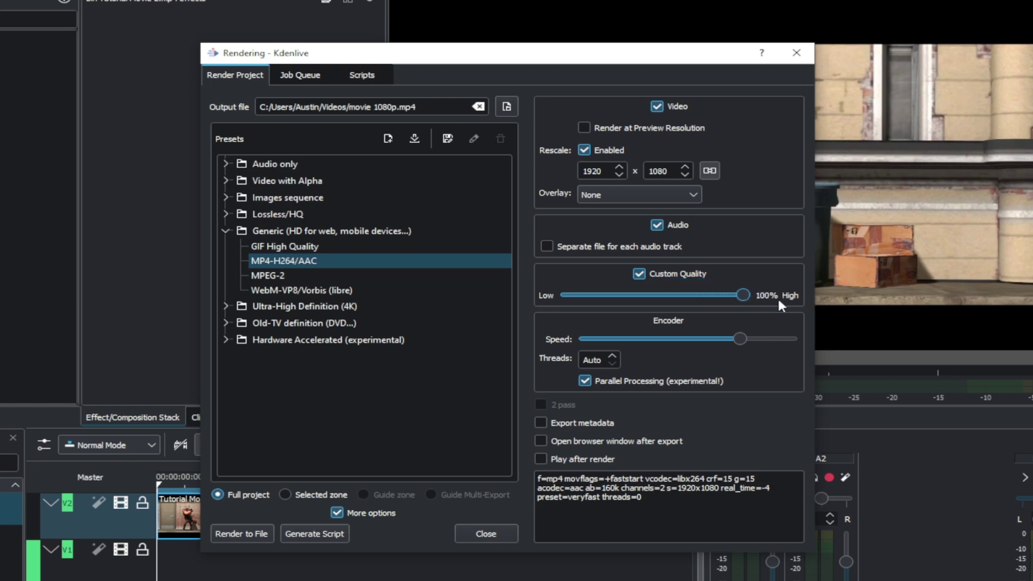
left_click(235, 535)
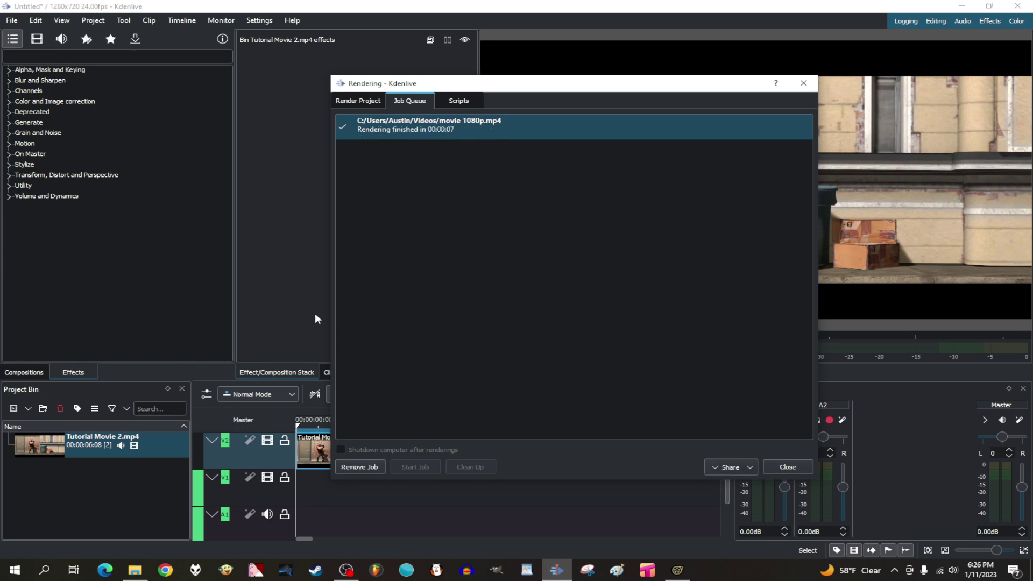
- Open the rendered movie 1080p.mp4 from the Videos folder, and play the animation in Source Filmmaker
left_click(135, 570)
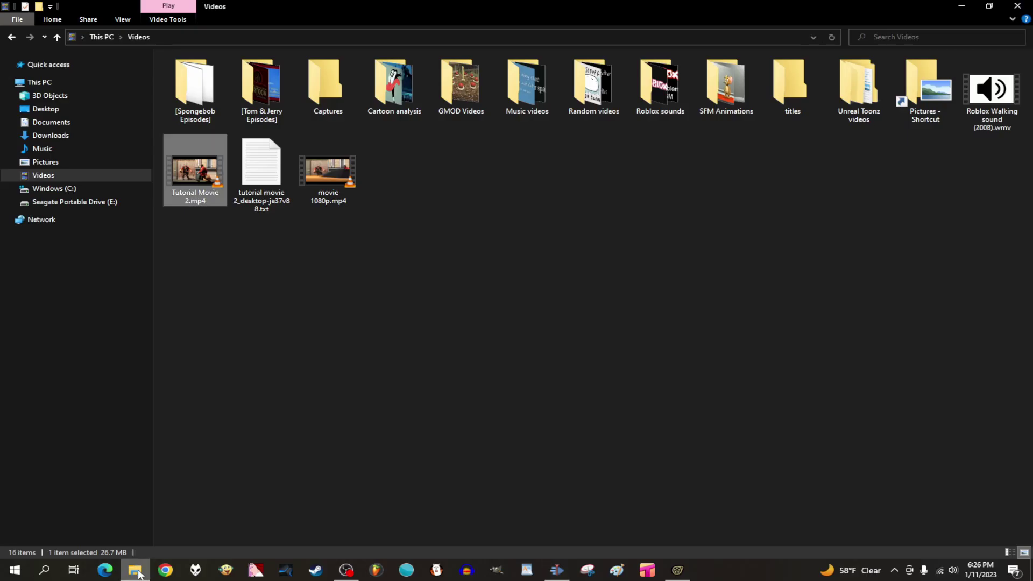
double_click(328, 195)
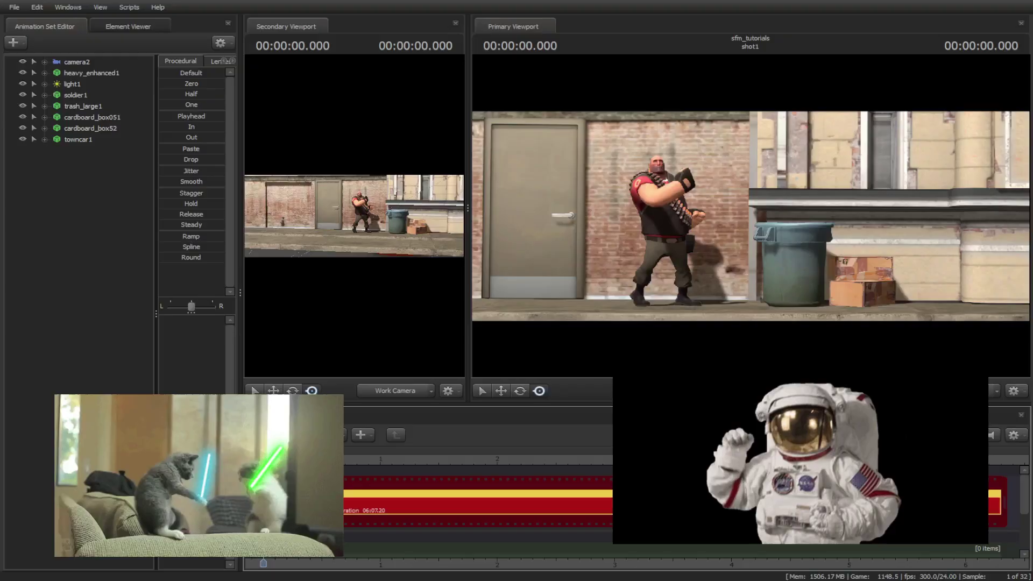
key("space")
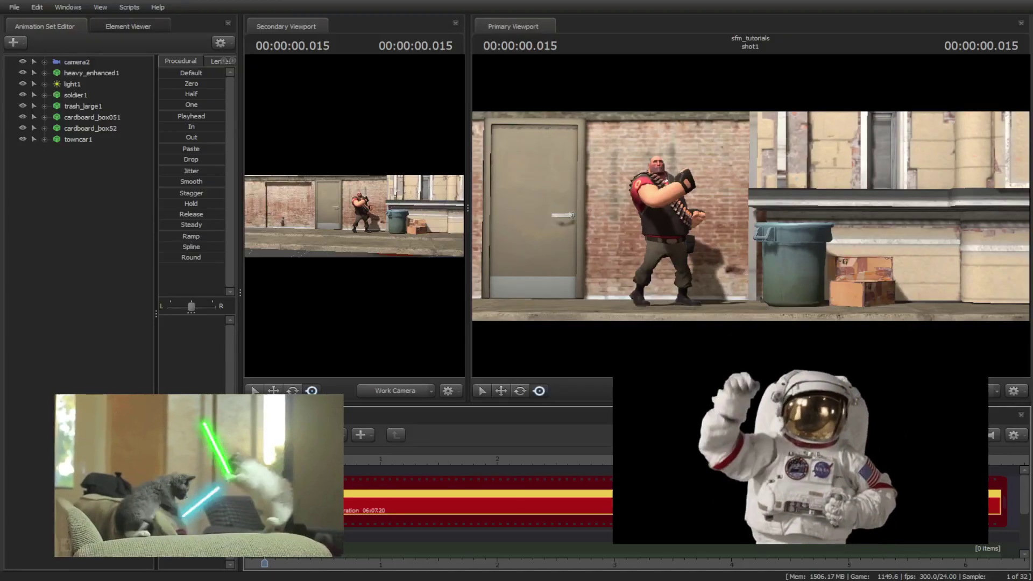